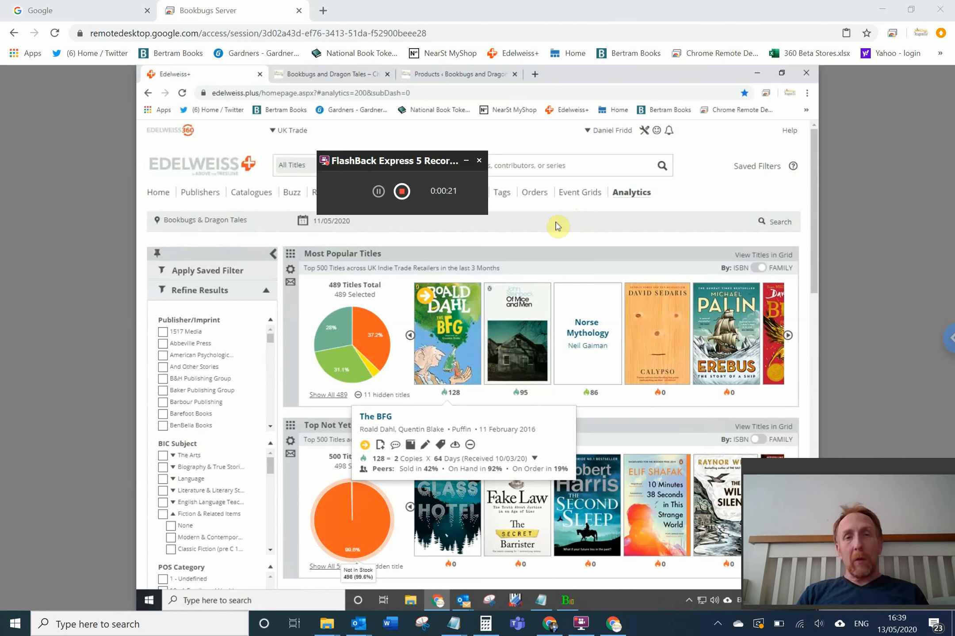
Step: Look over the product categories on the Bookbugs and Dragon Tales online shop's home page
click(465, 163)
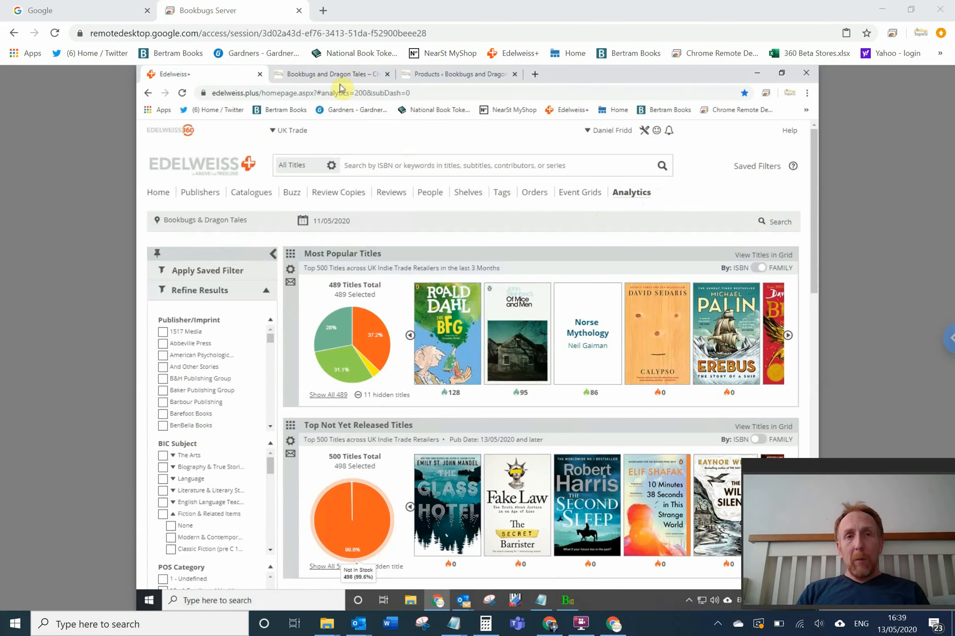
click(322, 74)
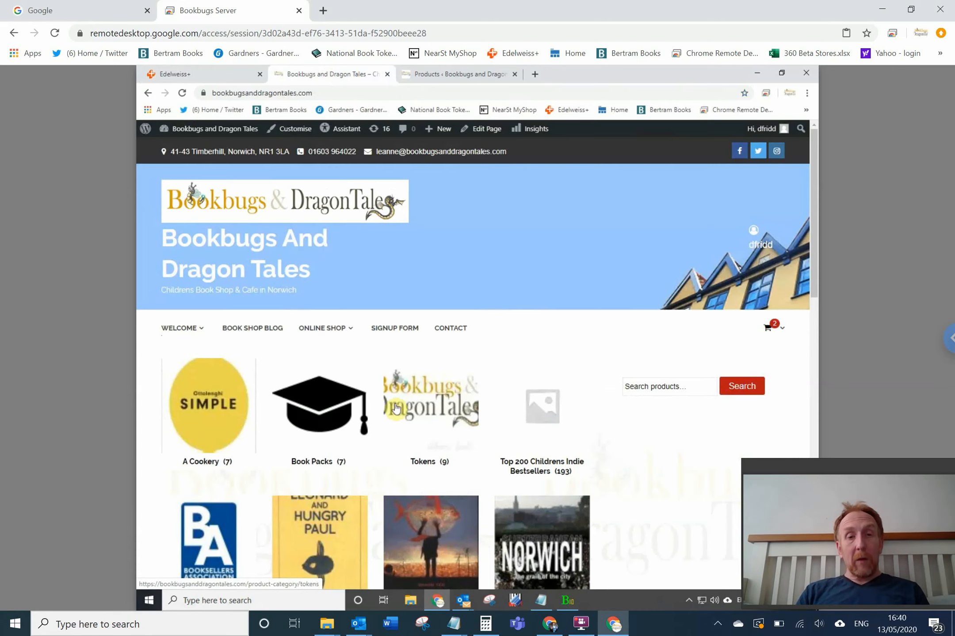
drag(816, 166, 812, 204)
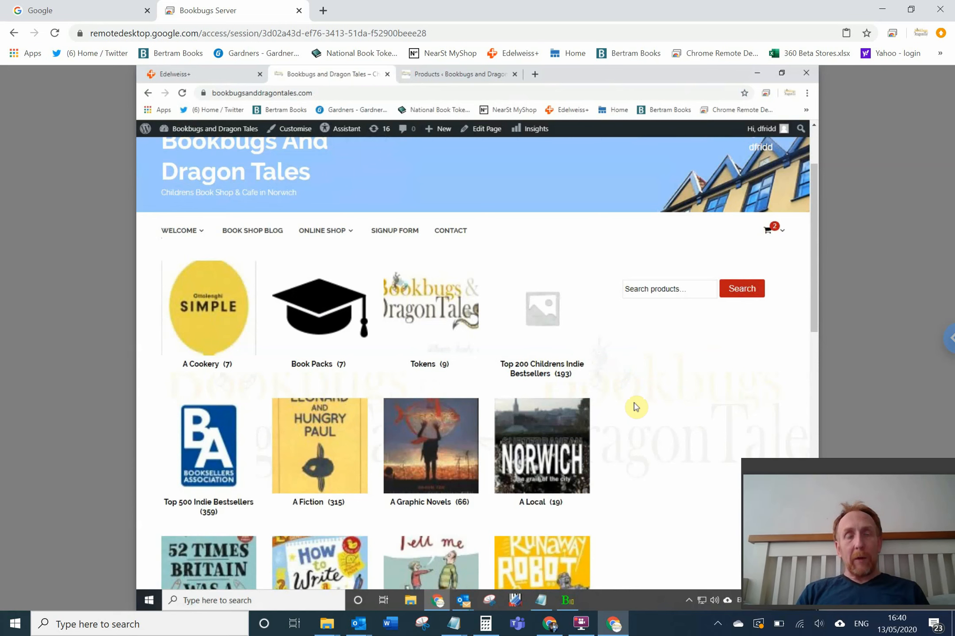
Step: Switch to Edelweiss+ and set the Most Popular Titles lane to a time frame of 12 months back and 200 titles
click(191, 79)
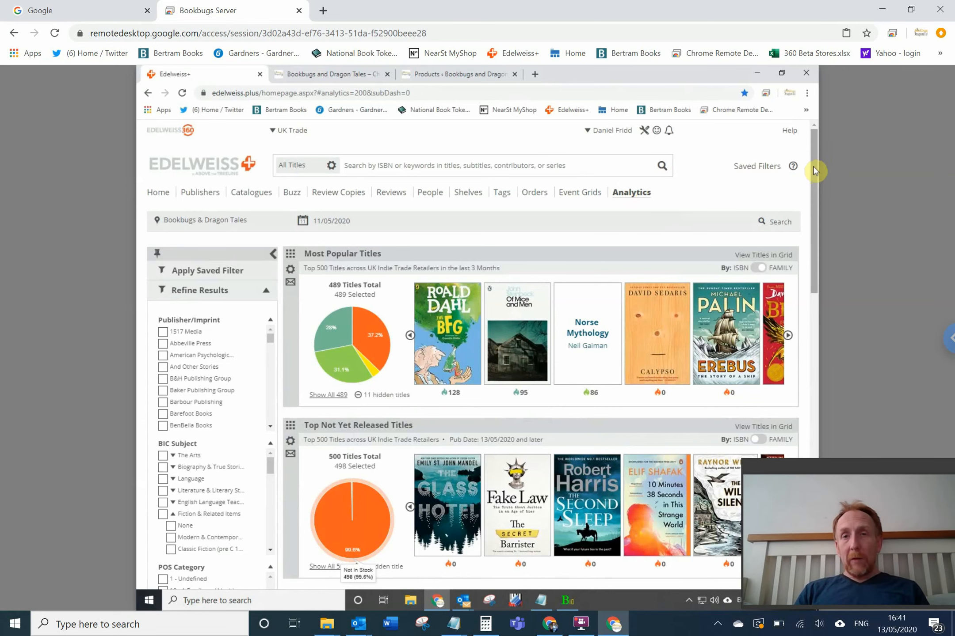
scroll(808, 200, down, 3)
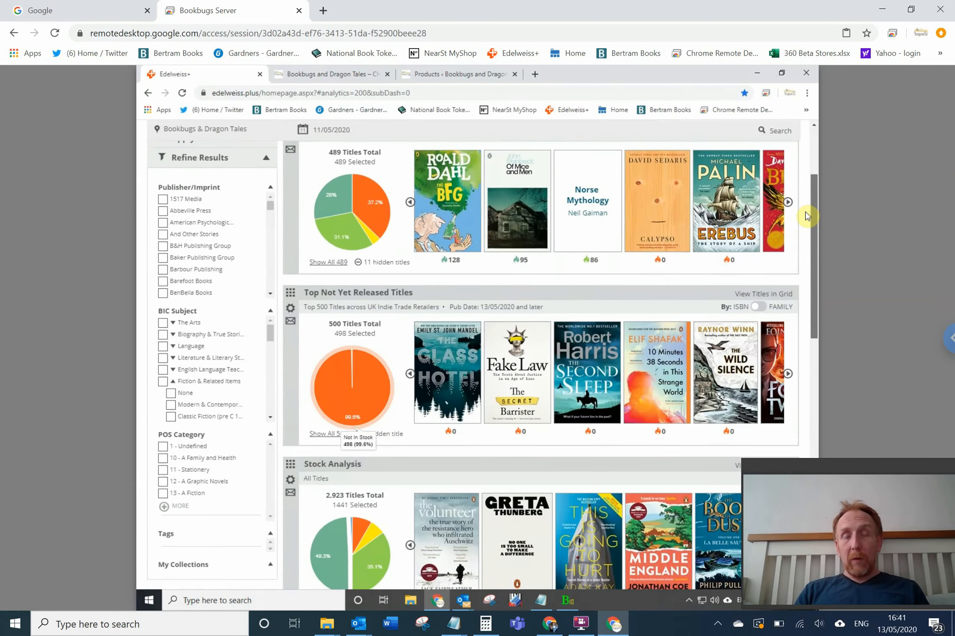
drag(803, 204, 802, 202)
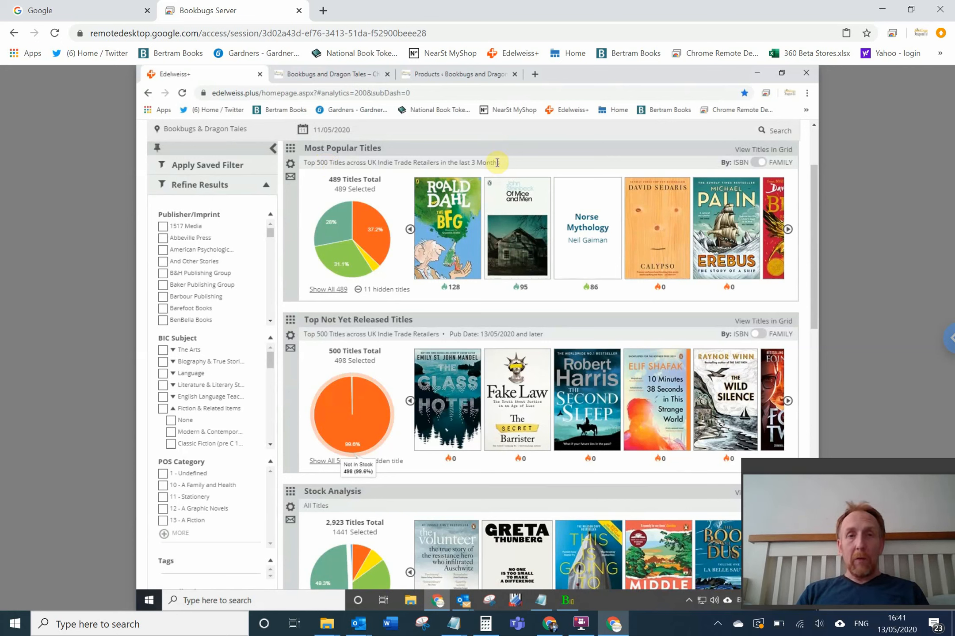
click(291, 166)
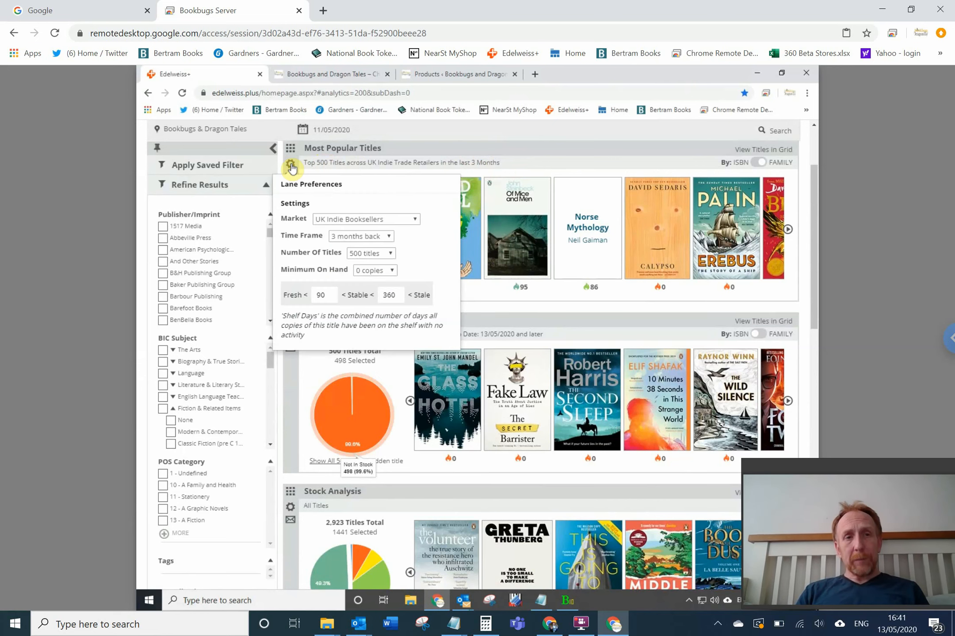
click(381, 240)
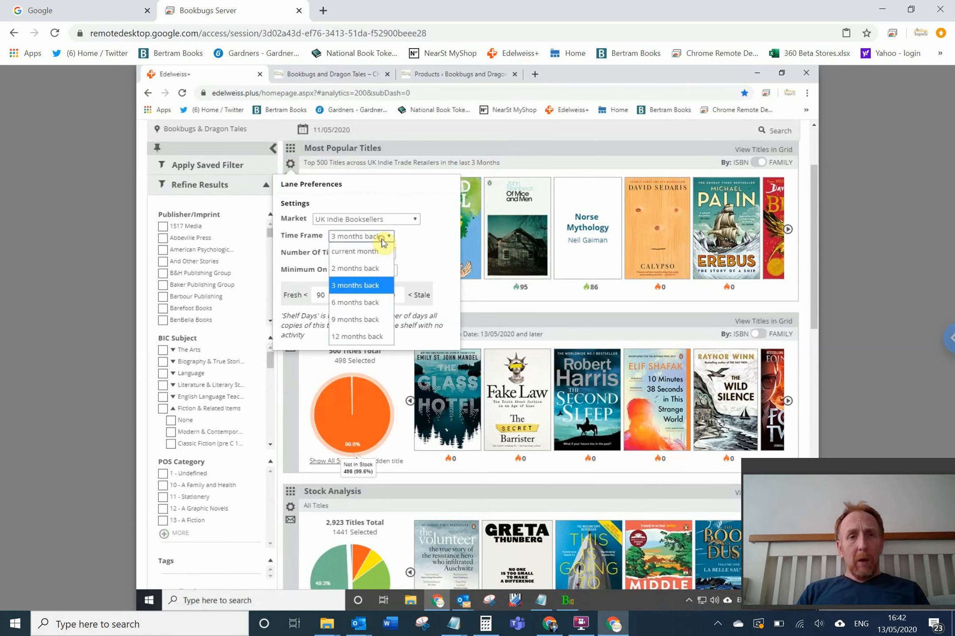
click(350, 338)
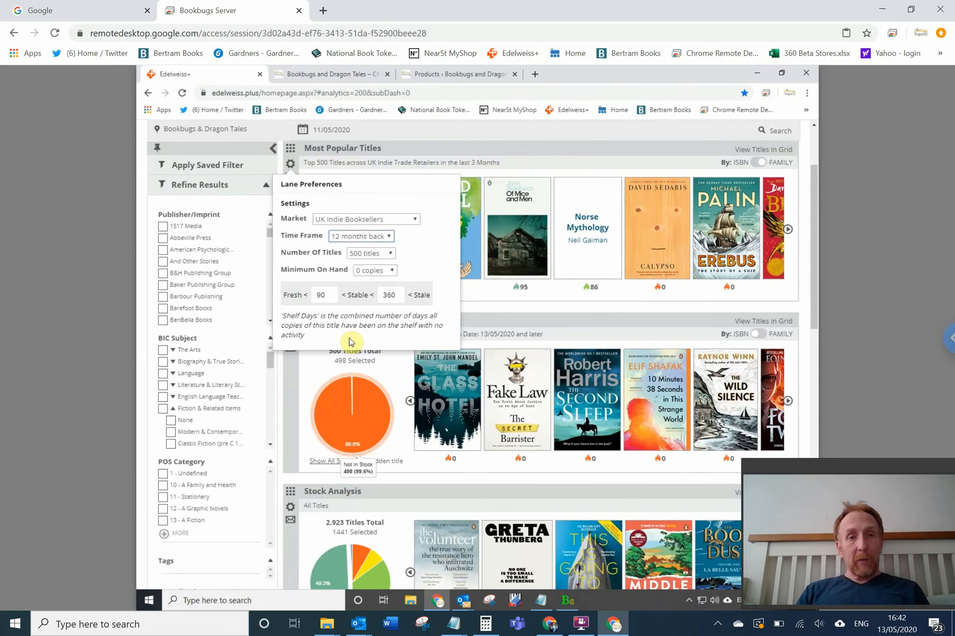
click(390, 254)
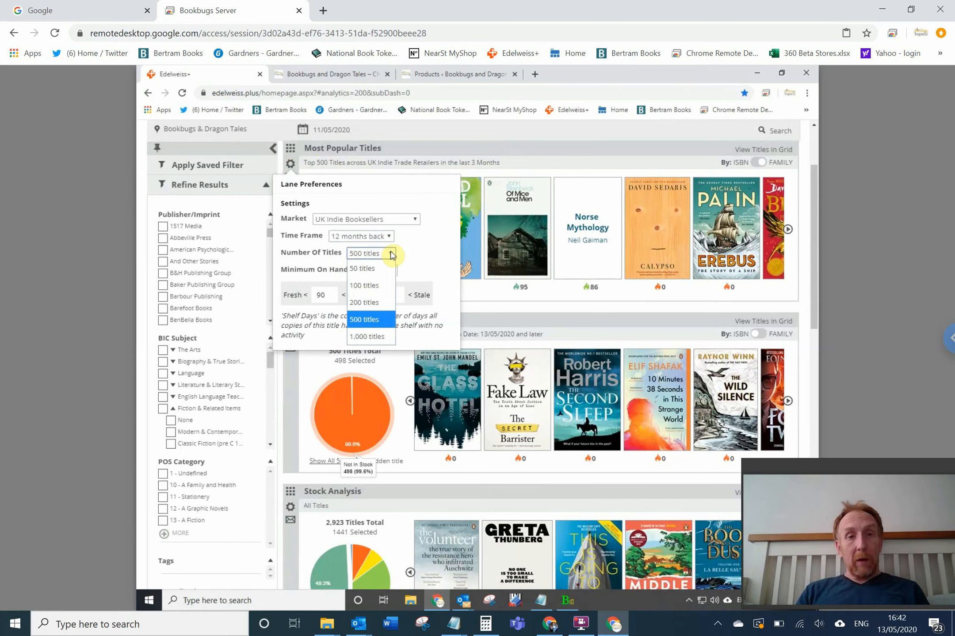
click(362, 303)
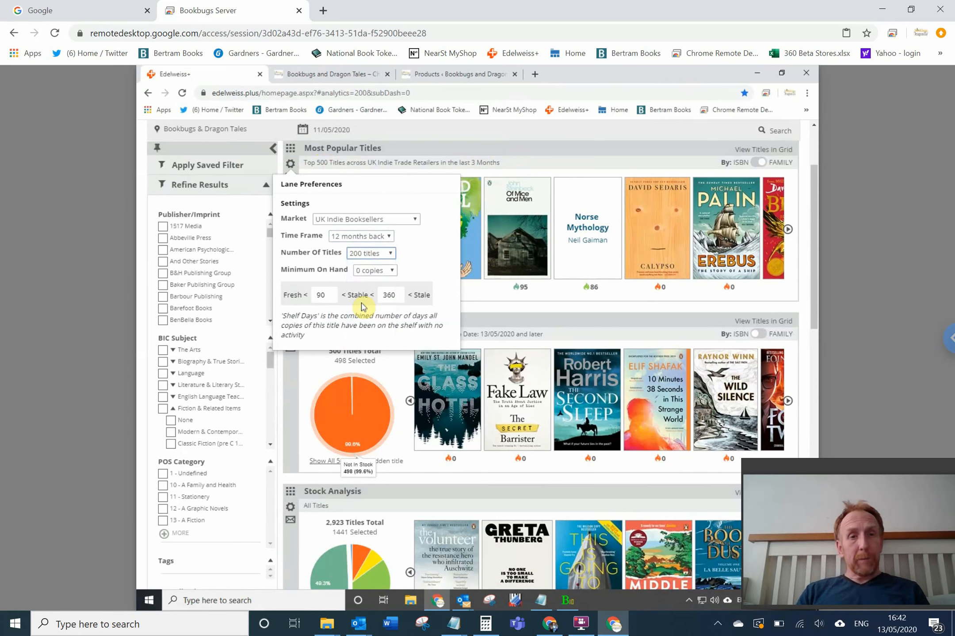
click(588, 167)
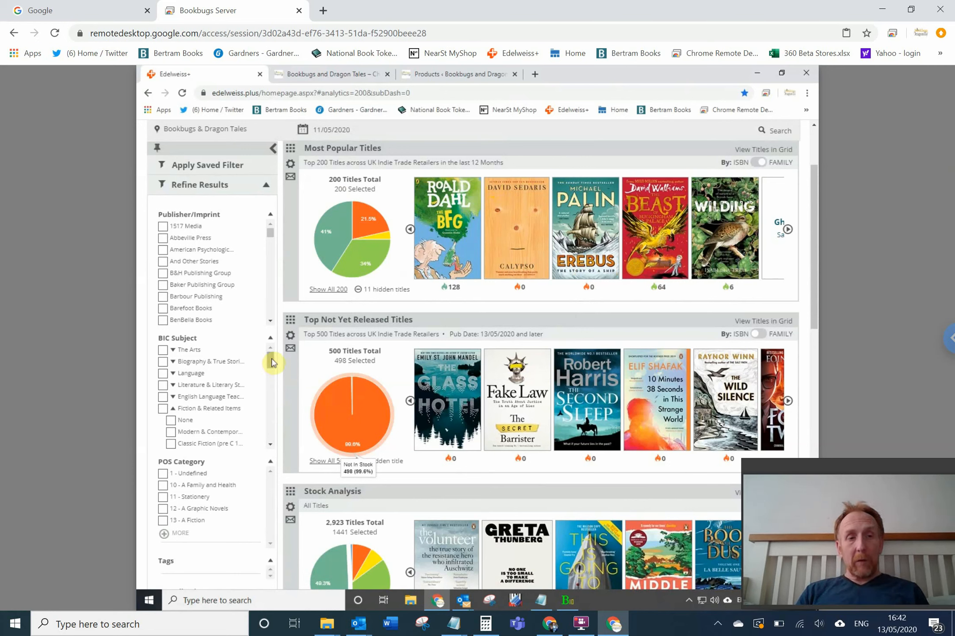
Step: Filter the analytics lanes by the Children's, Teenage BIC subject
drag(272, 363, 248, 423)
click(163, 384)
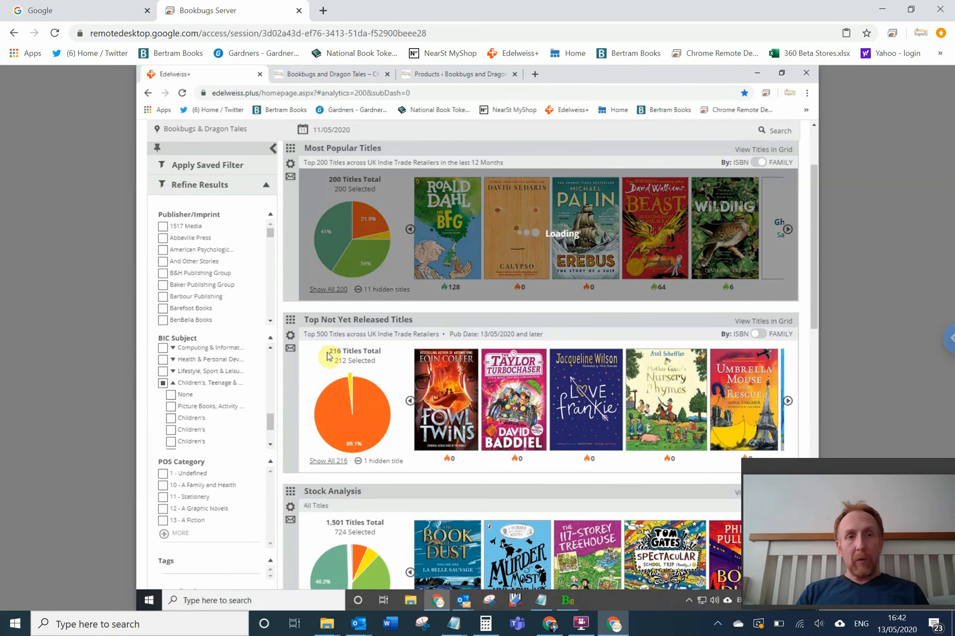
Step: Change the BIC subject filter to Graphic Novels under Fiction, removing the Children's, Teenage subject
drag(272, 425, 262, 389)
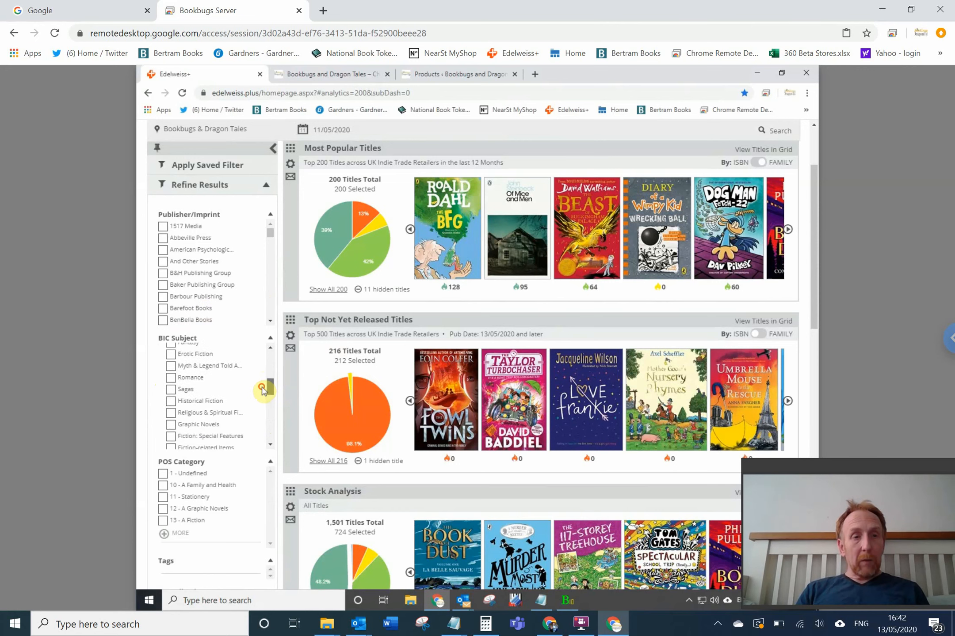
click(171, 425)
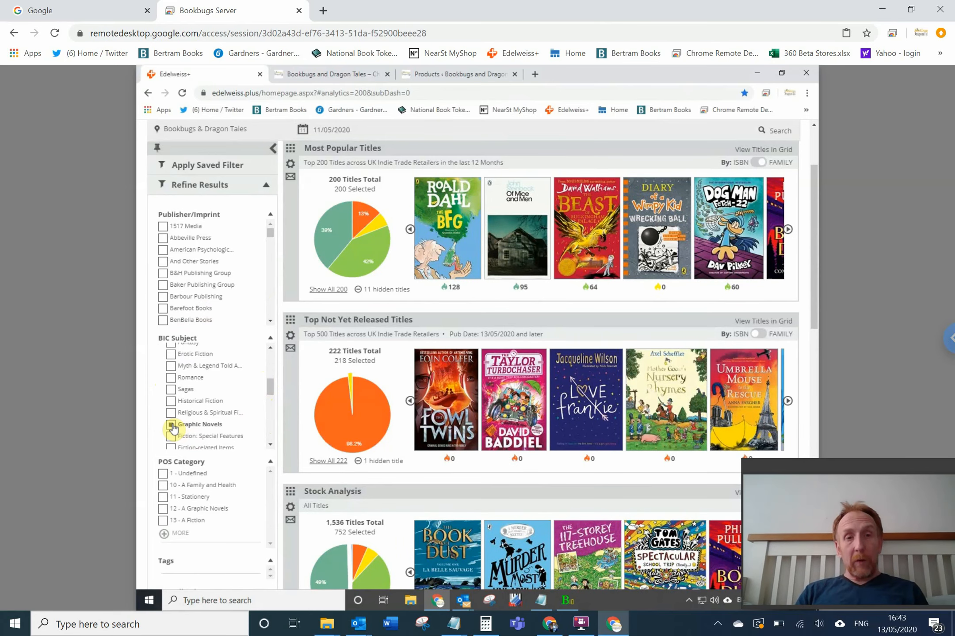
scroll(266, 406, down, 2)
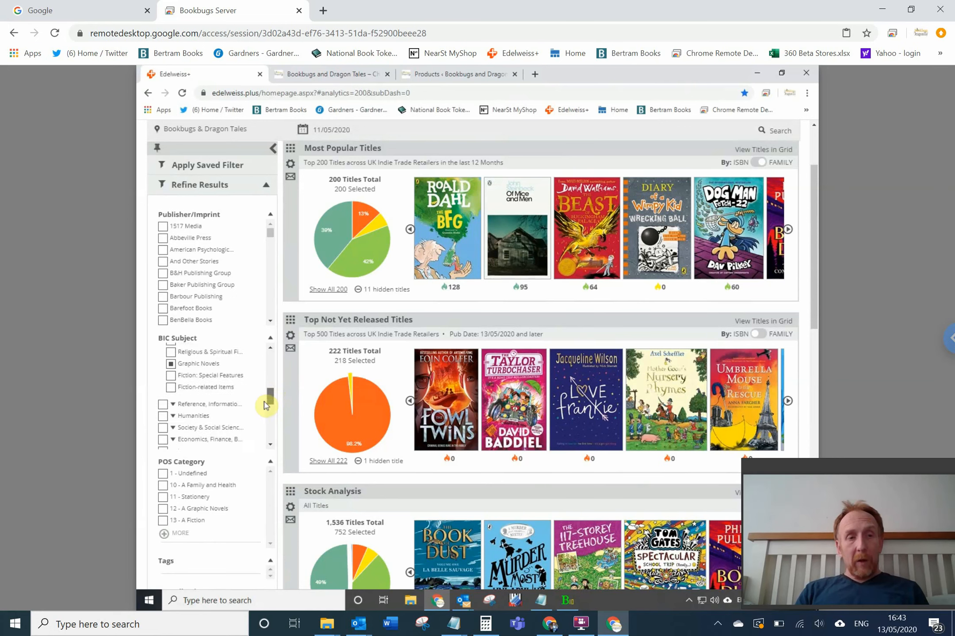
scroll(265, 406, down, 5)
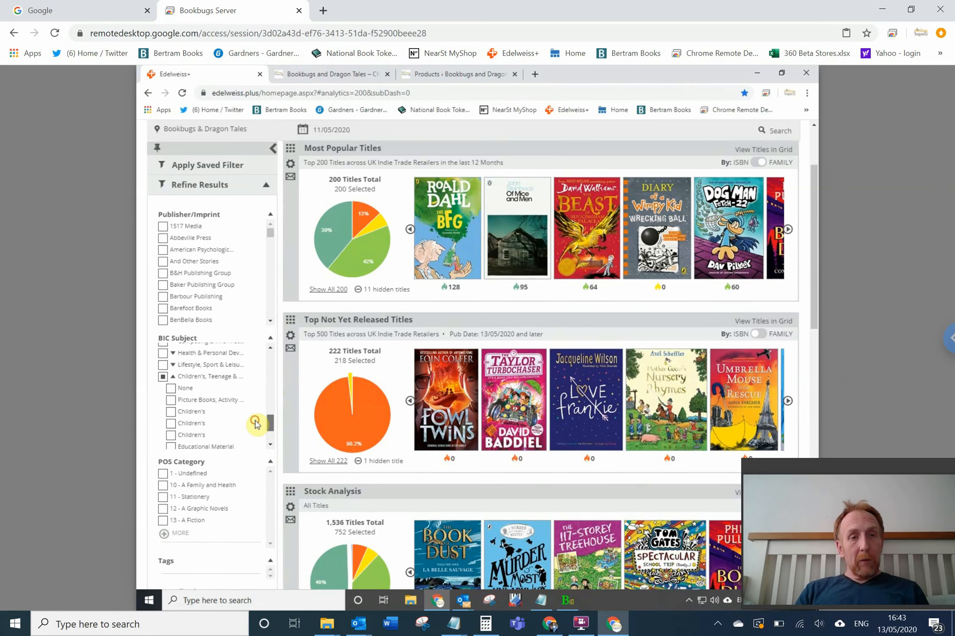
click(163, 377)
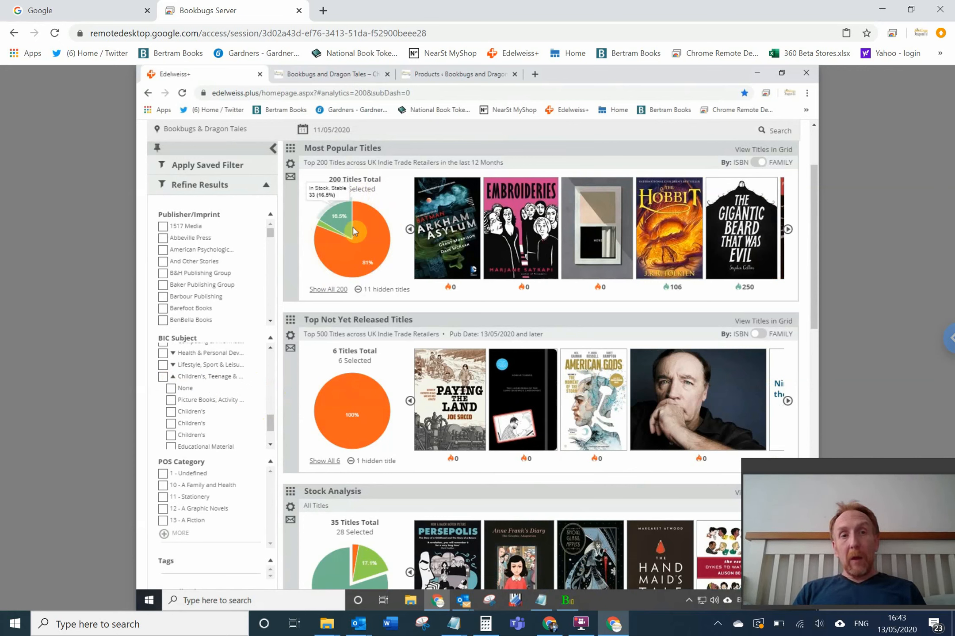
Step: Remove Graphic Novels from the BIC subject filter and reselect the Children's, Teenage subject
mouse_move(361, 228)
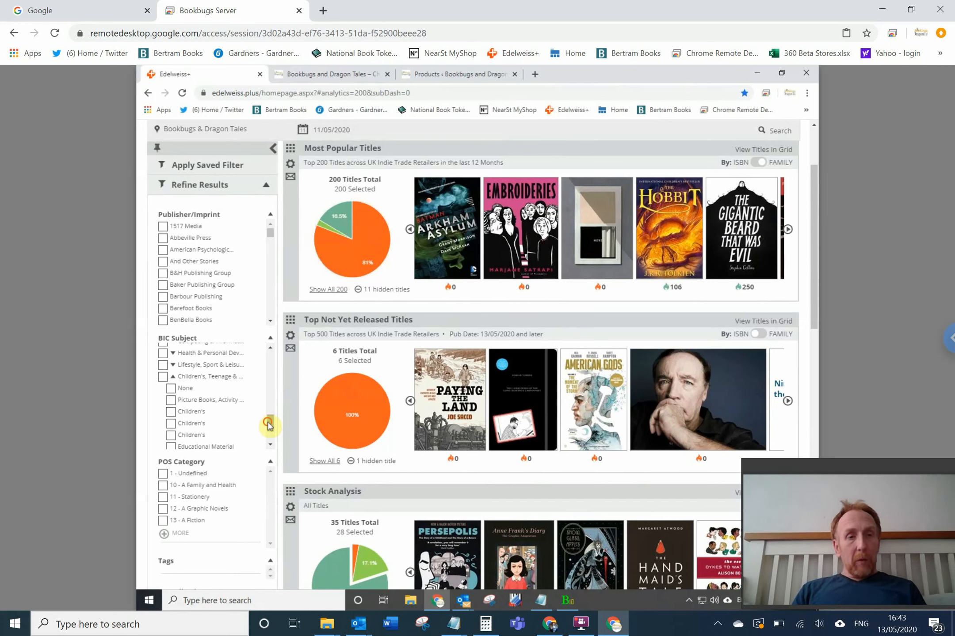
drag(267, 425, 268, 391)
click(170, 393)
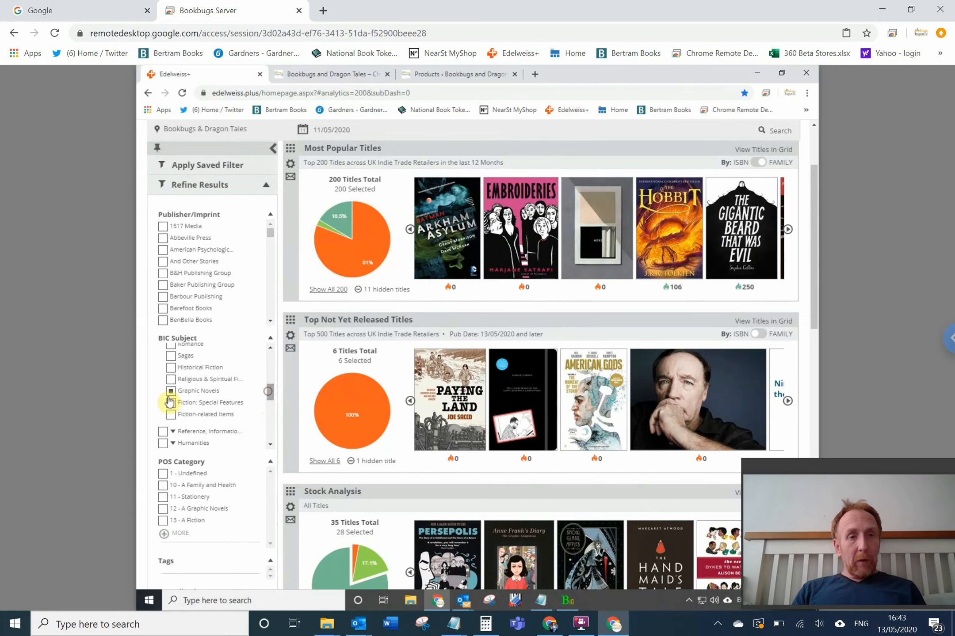
click(170, 390)
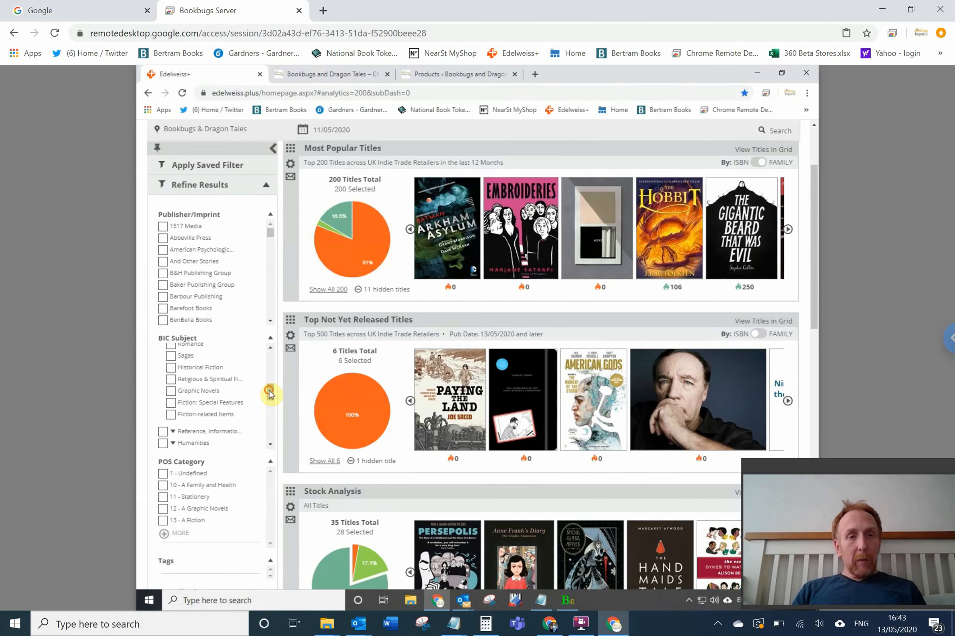
drag(269, 393, 264, 418)
click(163, 401)
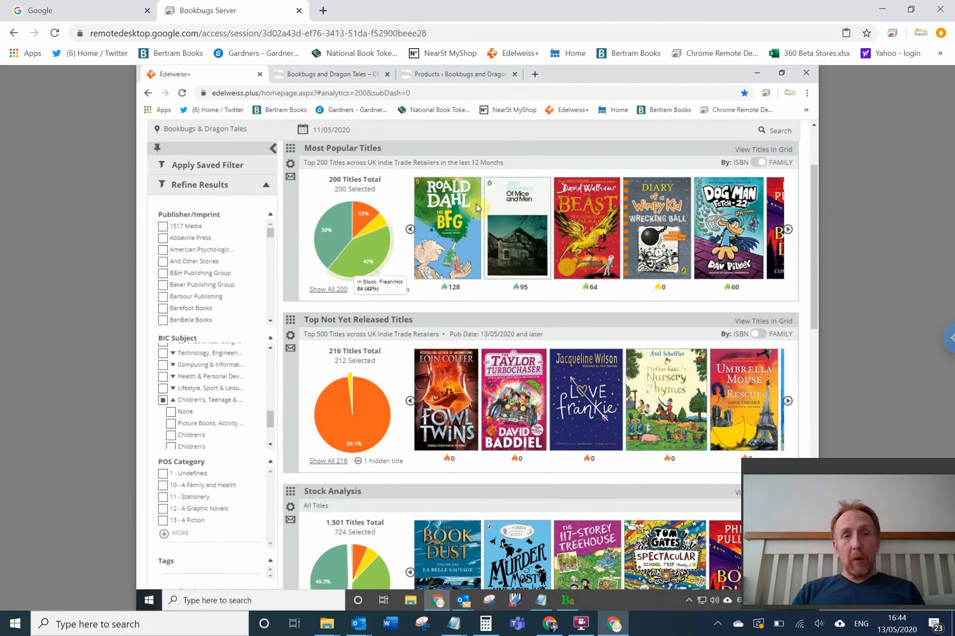
Step: Show the Most Popular Titles lane as a title grid and select all of its titles
click(763, 150)
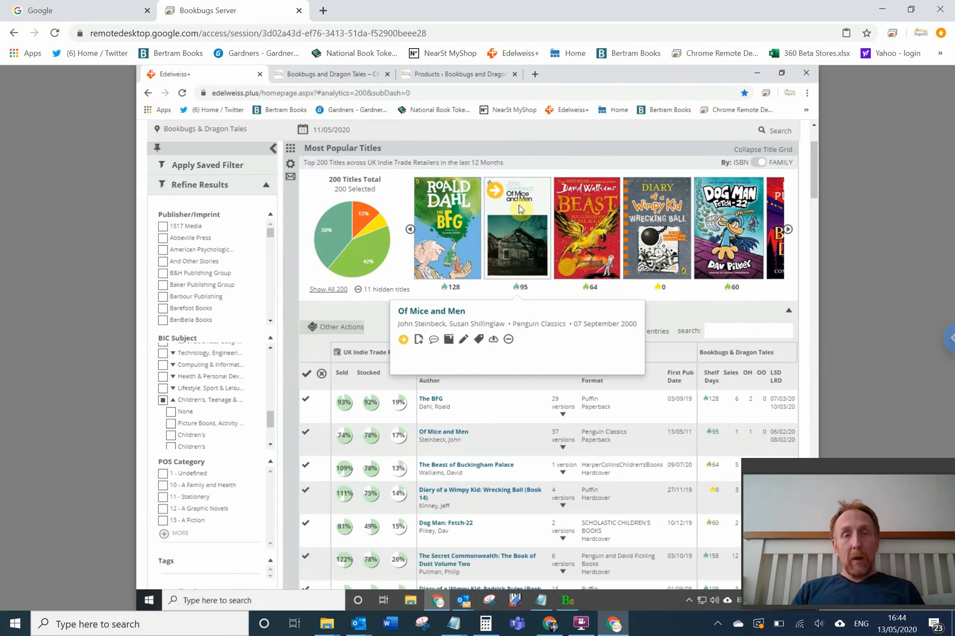
mouse_move(457, 207)
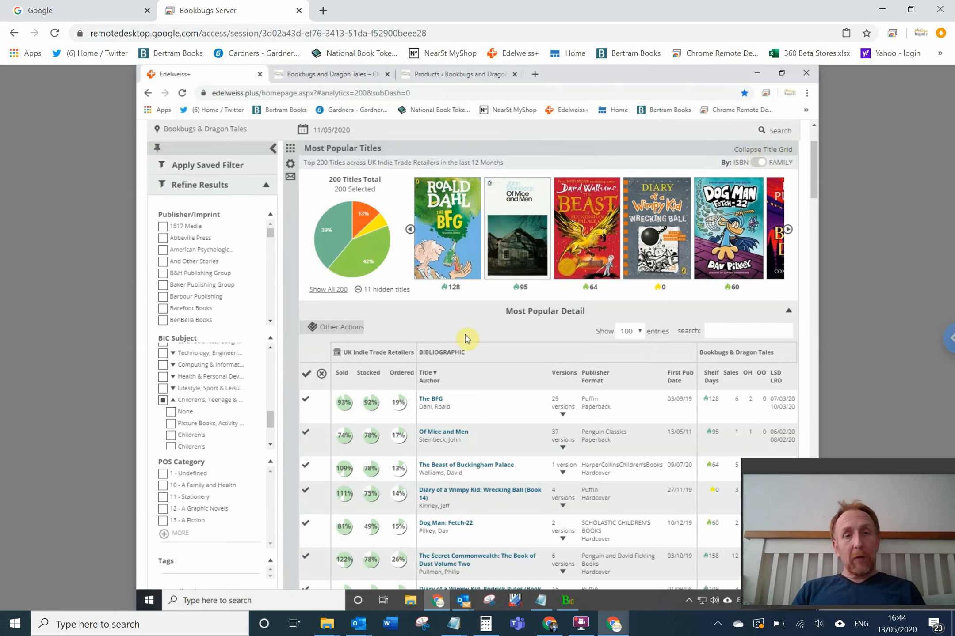
click(333, 332)
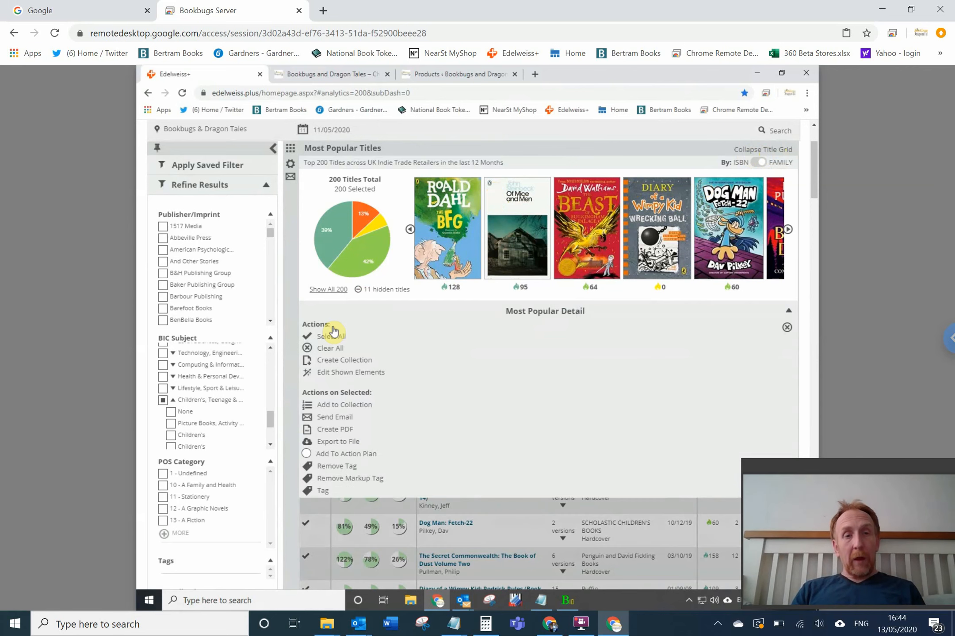
click(331, 339)
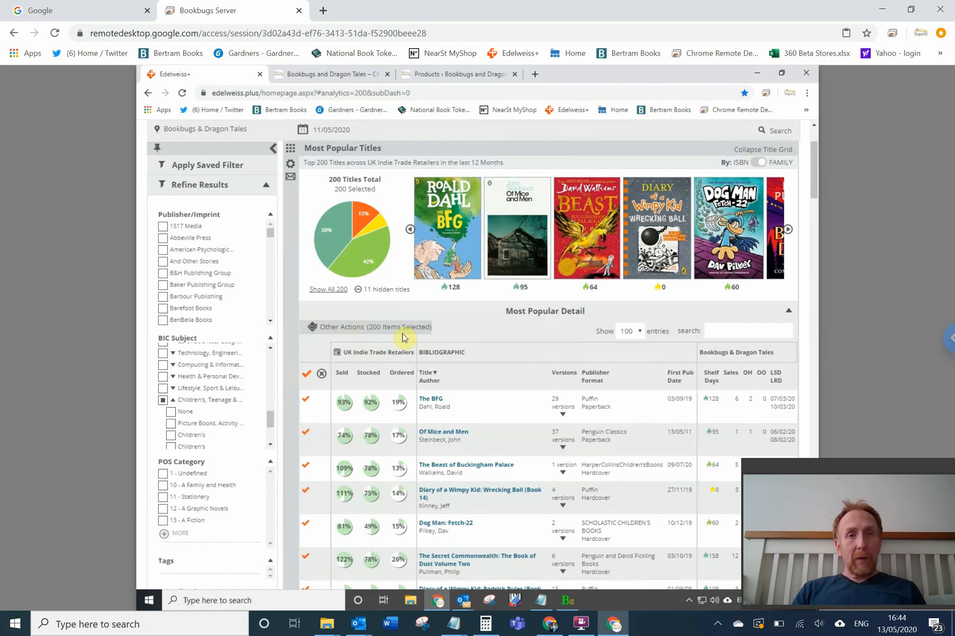
Step: Export the selected titles to a file with the Bertline template
click(325, 331)
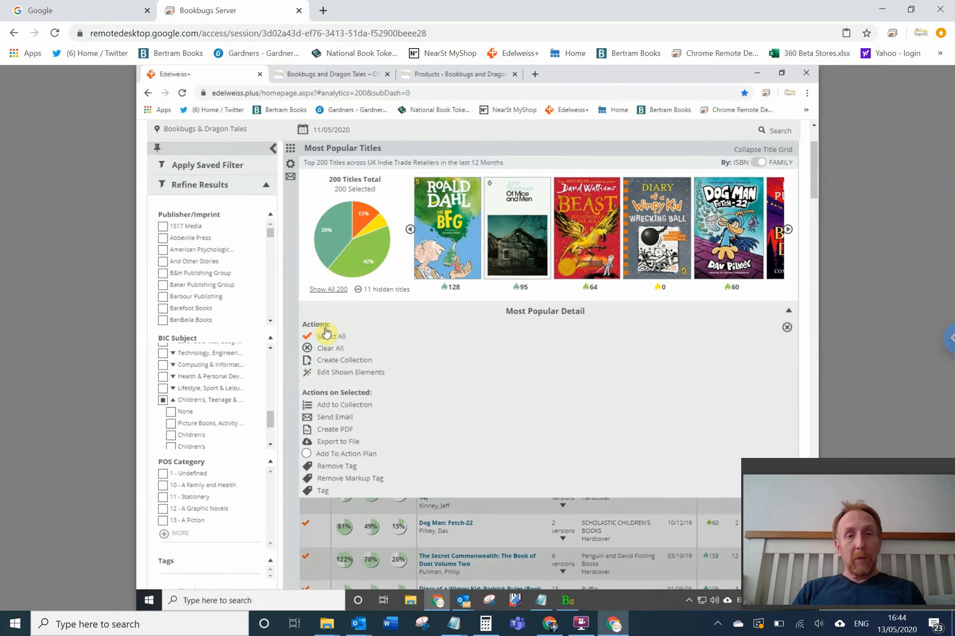
click(331, 446)
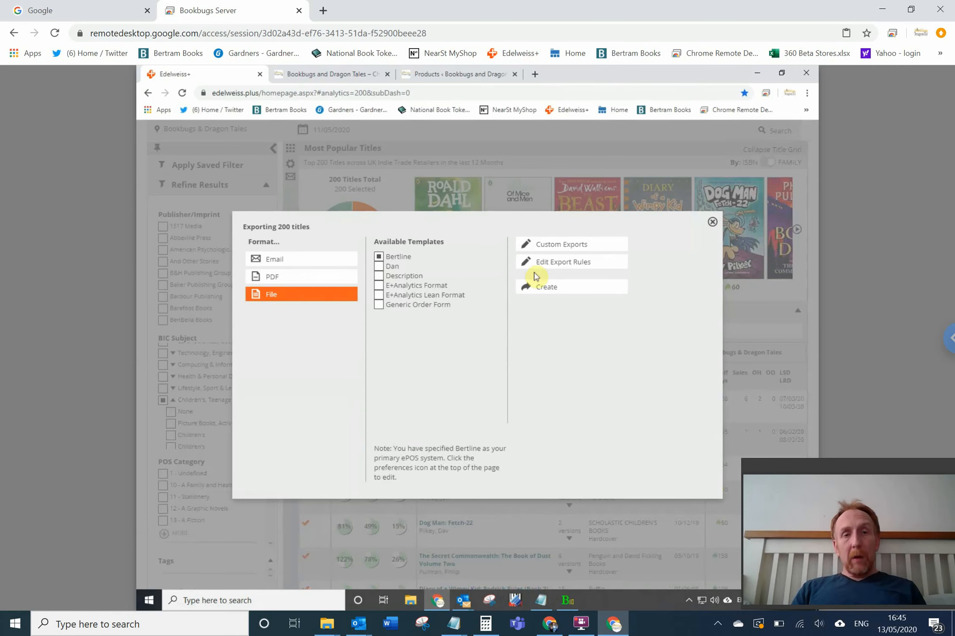
click(549, 286)
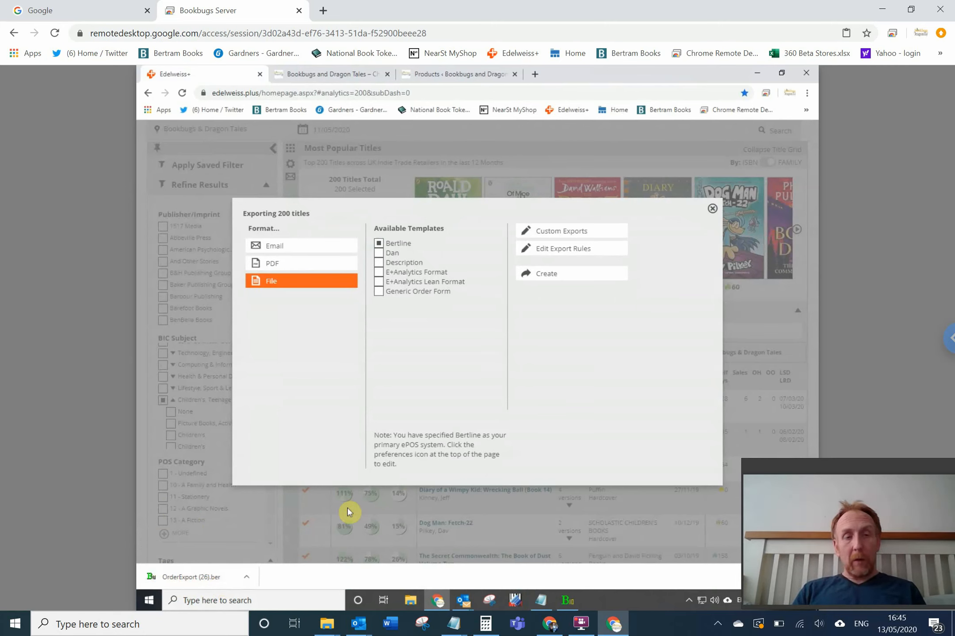
Step: Switch to Bertline and start a new ISBN list with the description Top 200 Childrens Bestsellers
click(568, 600)
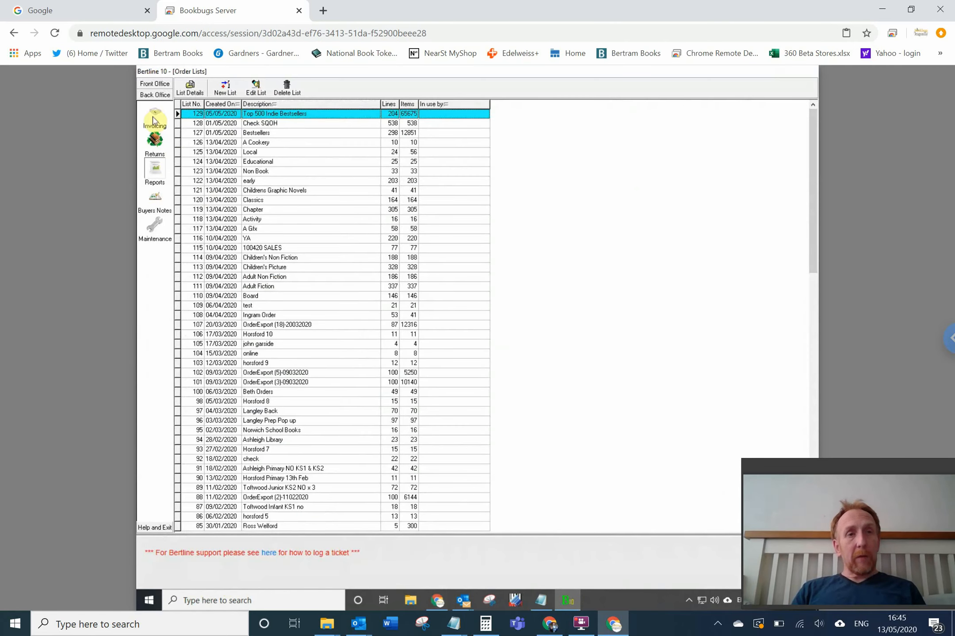
click(153, 85)
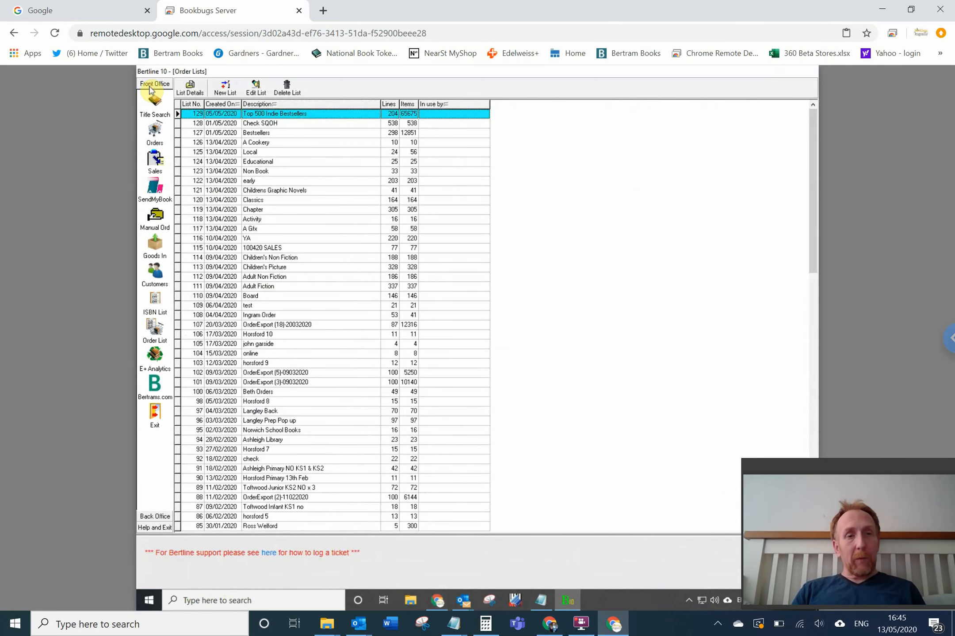
click(158, 299)
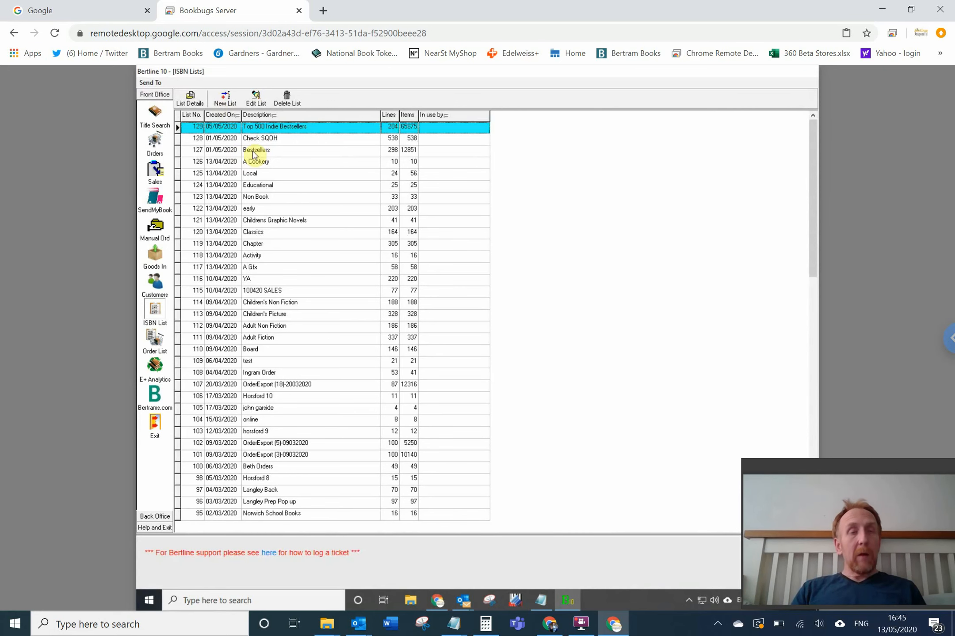
click(223, 99)
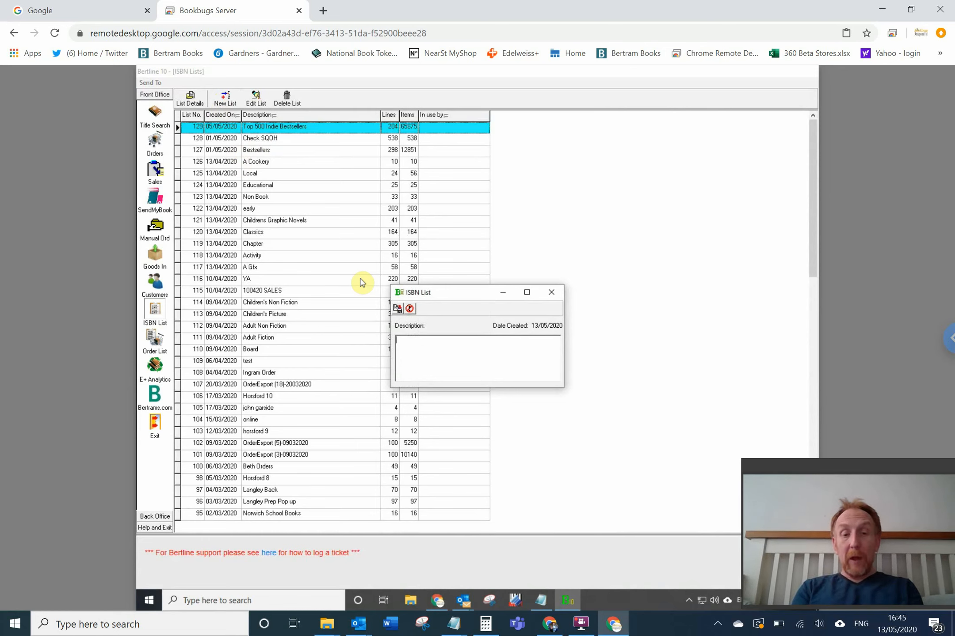
text(In)
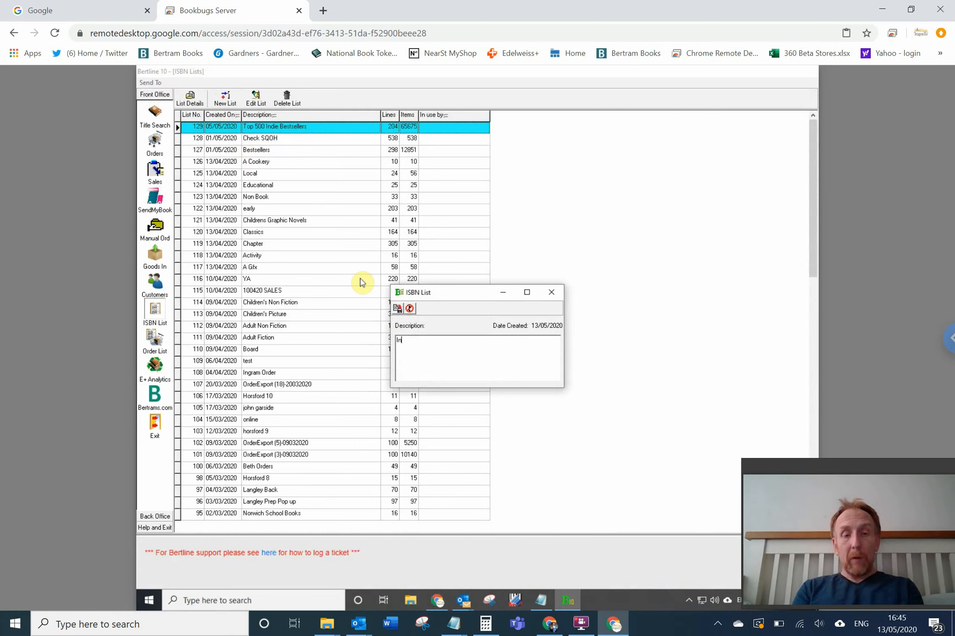
text(die)
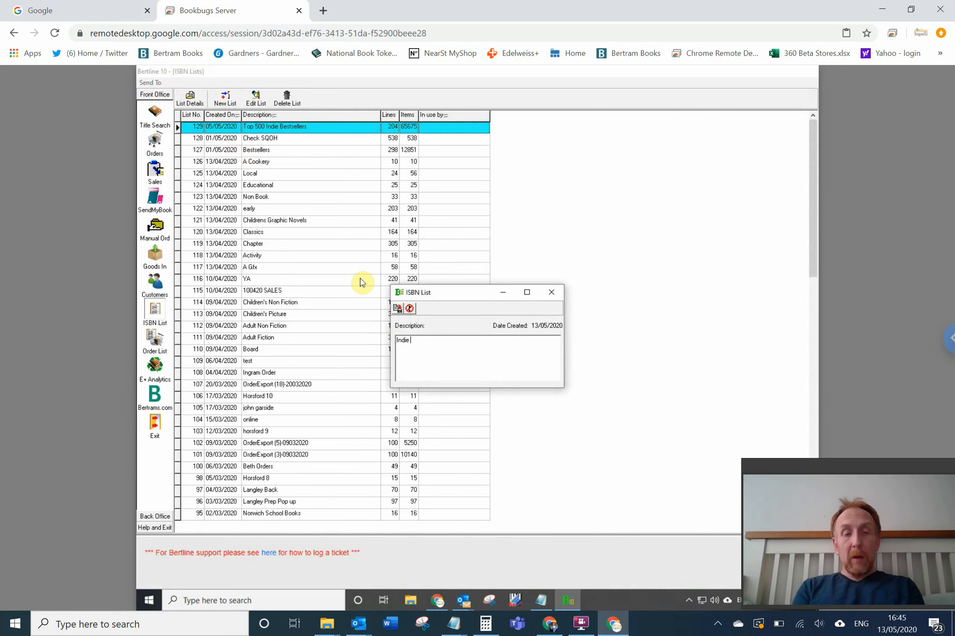
key(BackSpace)
key(BackSpace)
key(BackSpace)
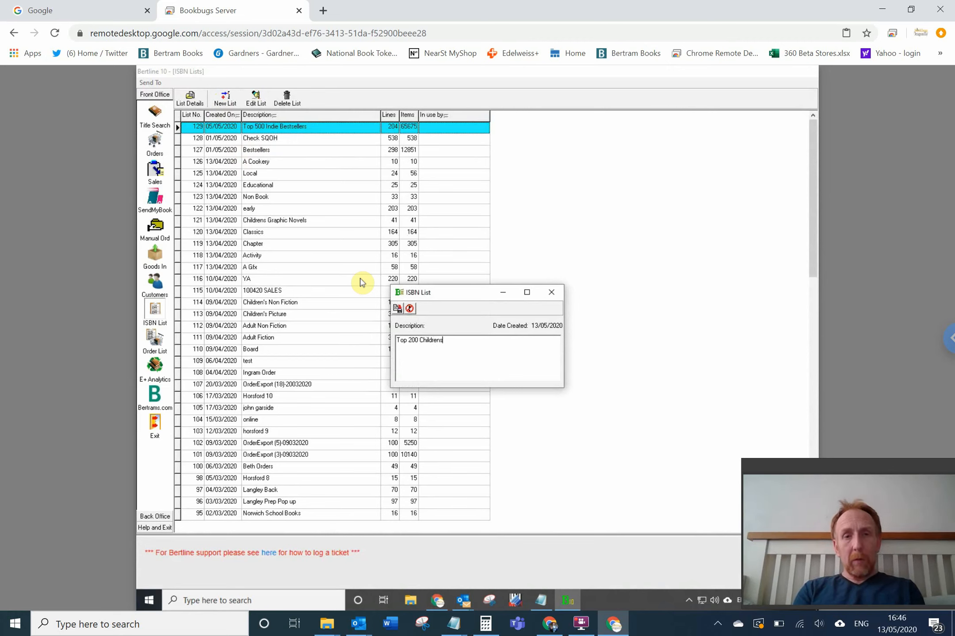
text(estsellers)
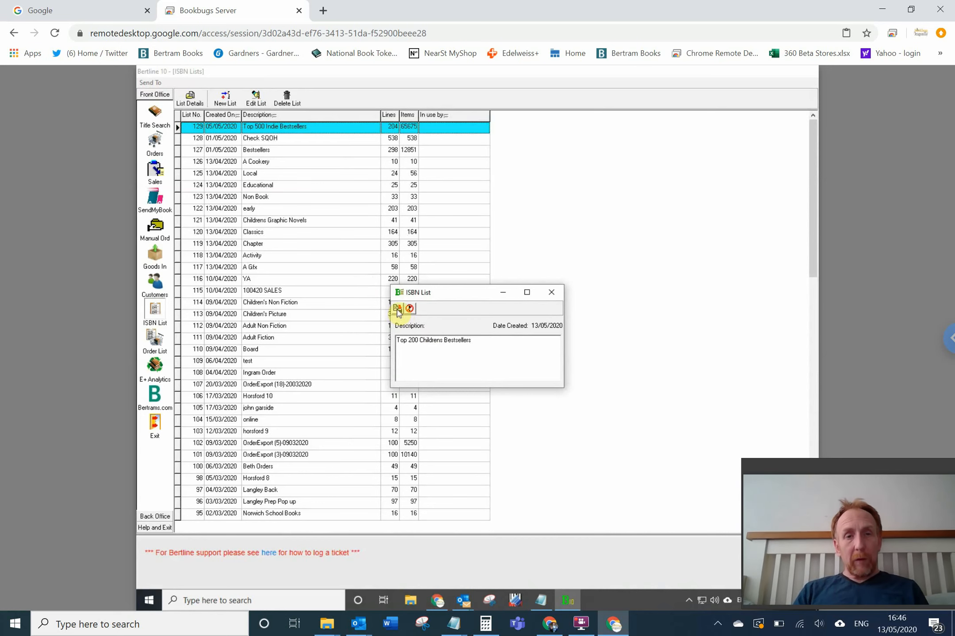
Step: Check the matching category name on the shop's website, and save the new ISBN list in Bertline as Top 200 Childrens Indie Bestsellers
click(438, 601)
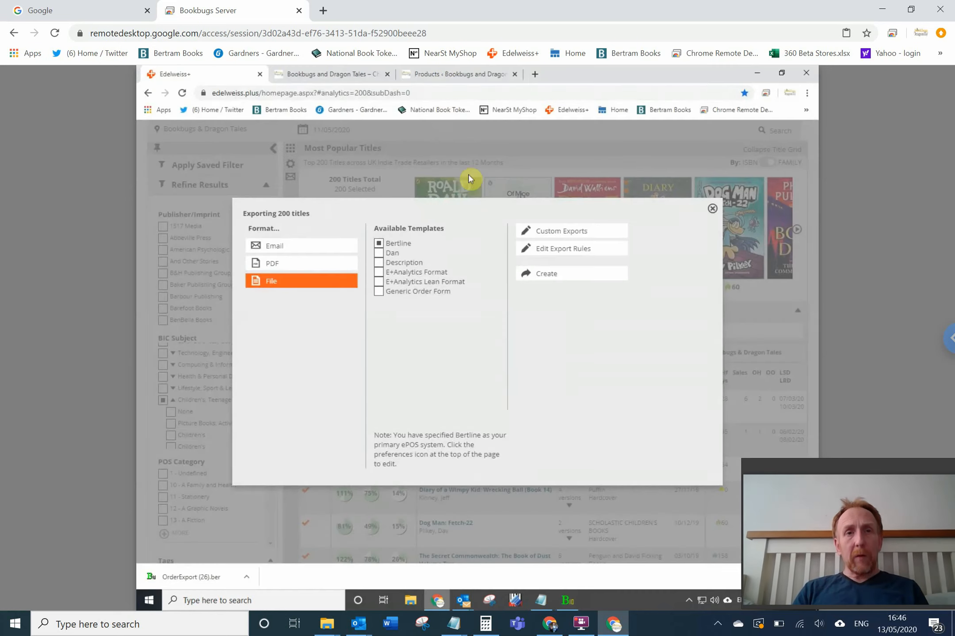
click(431, 76)
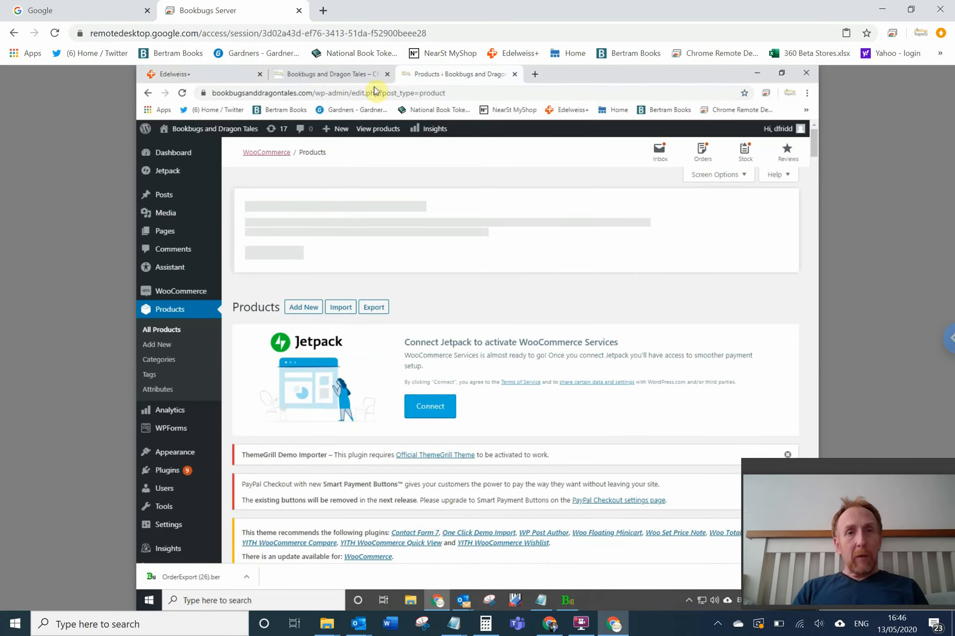
click(325, 75)
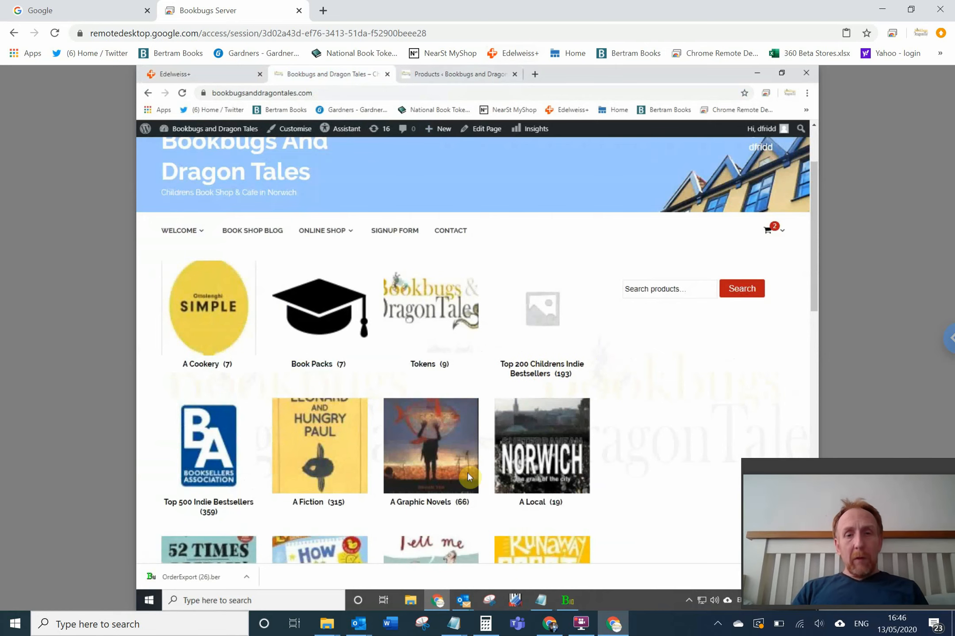
click(568, 600)
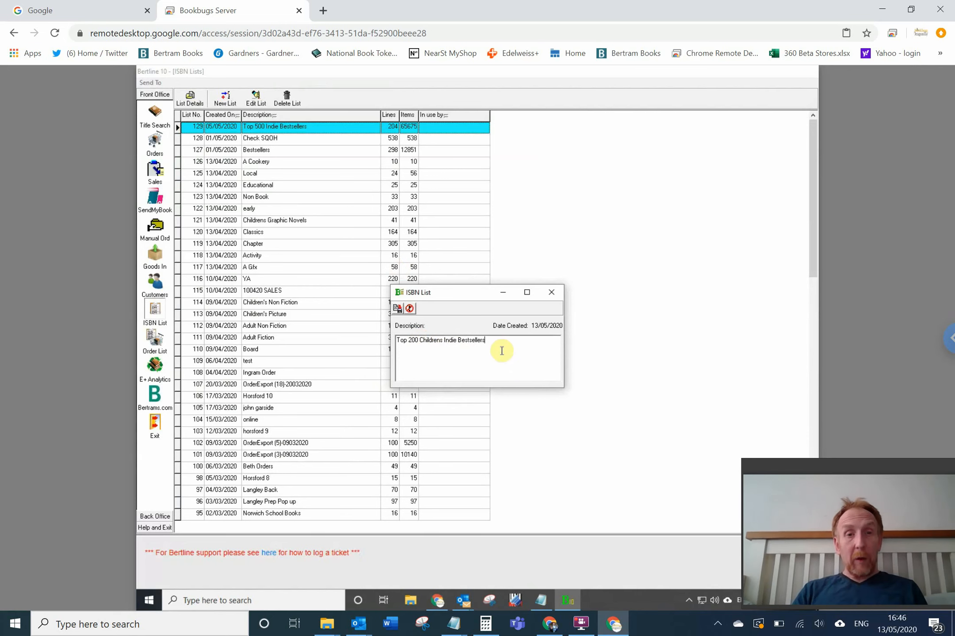
click(398, 309)
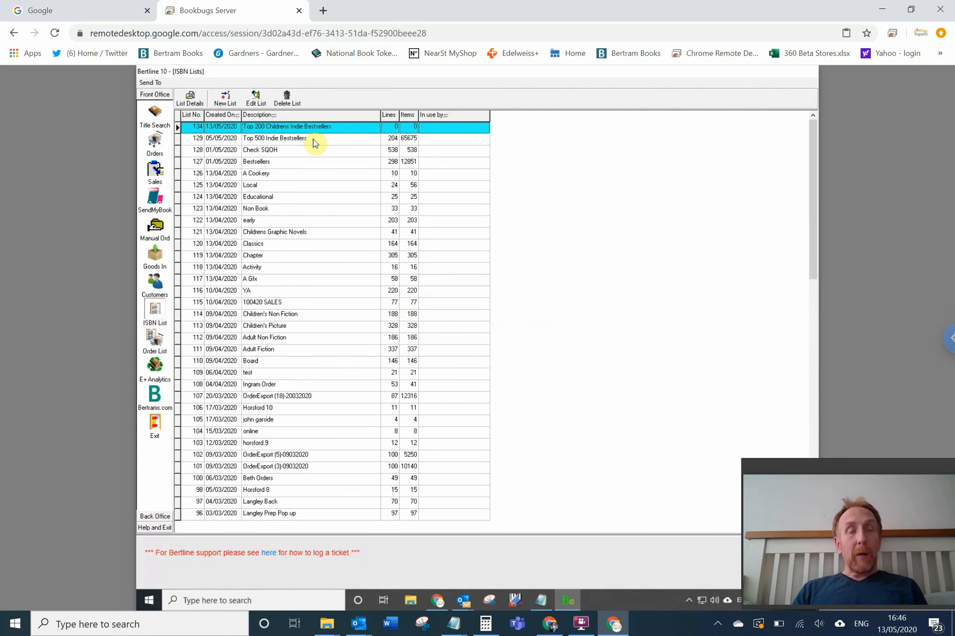
click(224, 100)
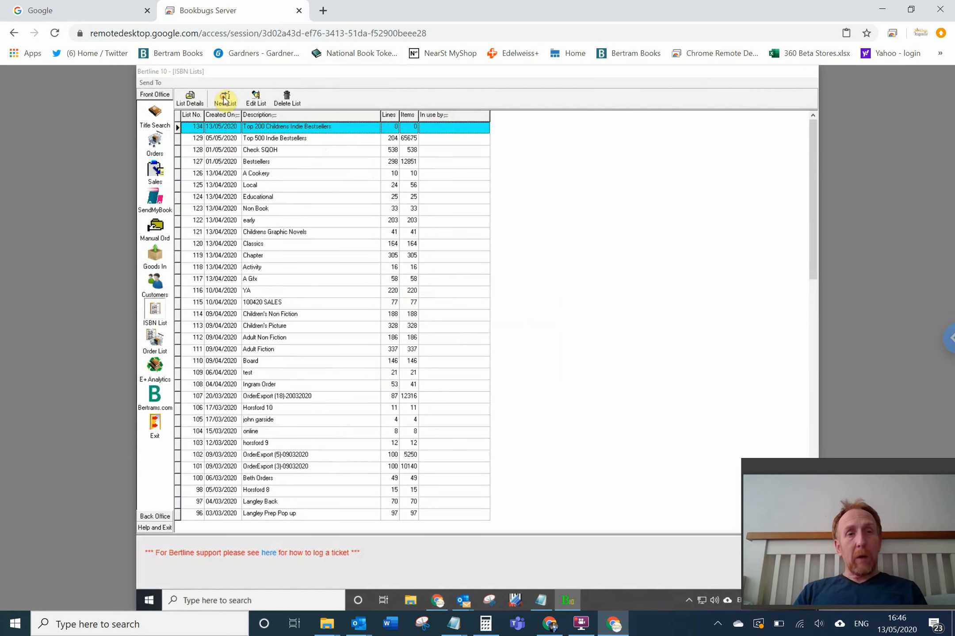
click(552, 294)
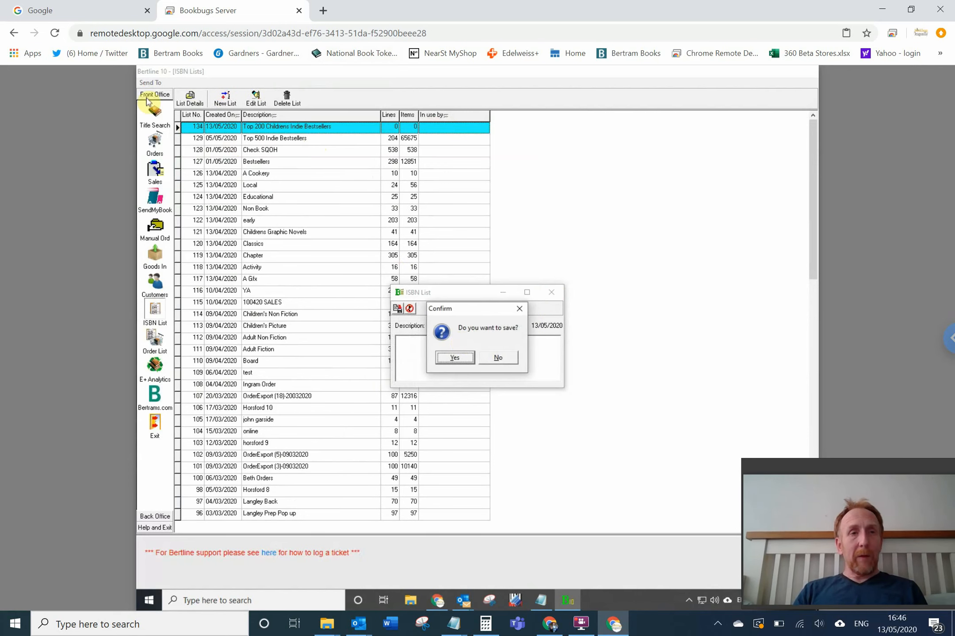
click(500, 361)
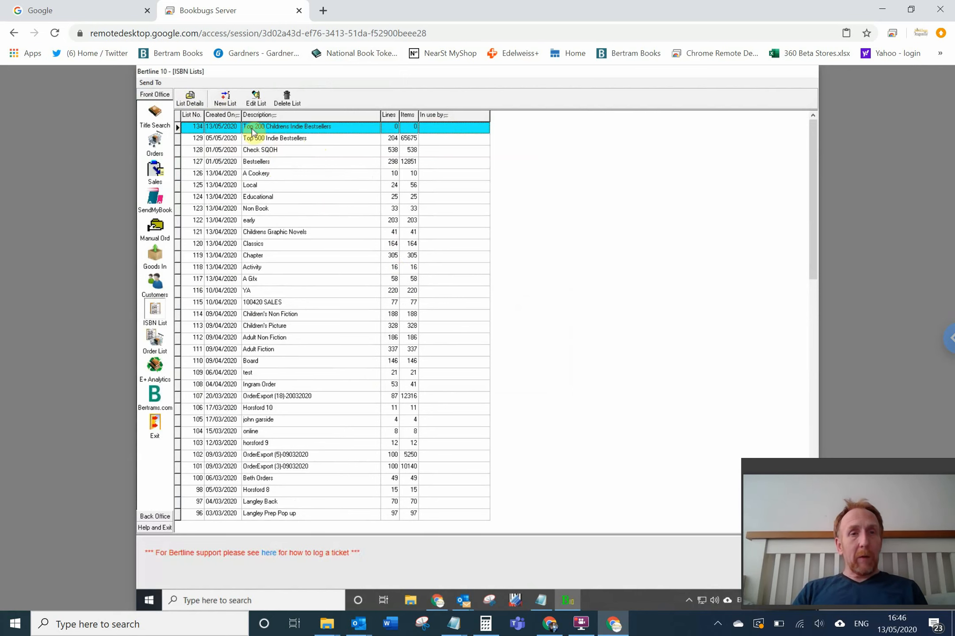
Step: Import OrderExport (26).ber from the Downloads folder into the Top 200 Childrens Indie Bestsellers ISBN list, and close the list
click(191, 99)
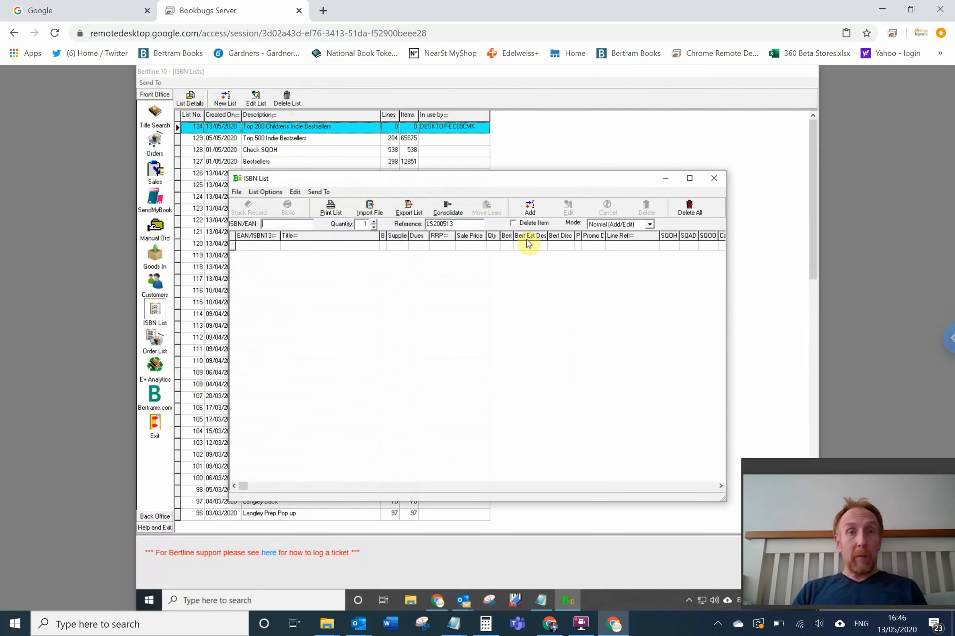
click(369, 206)
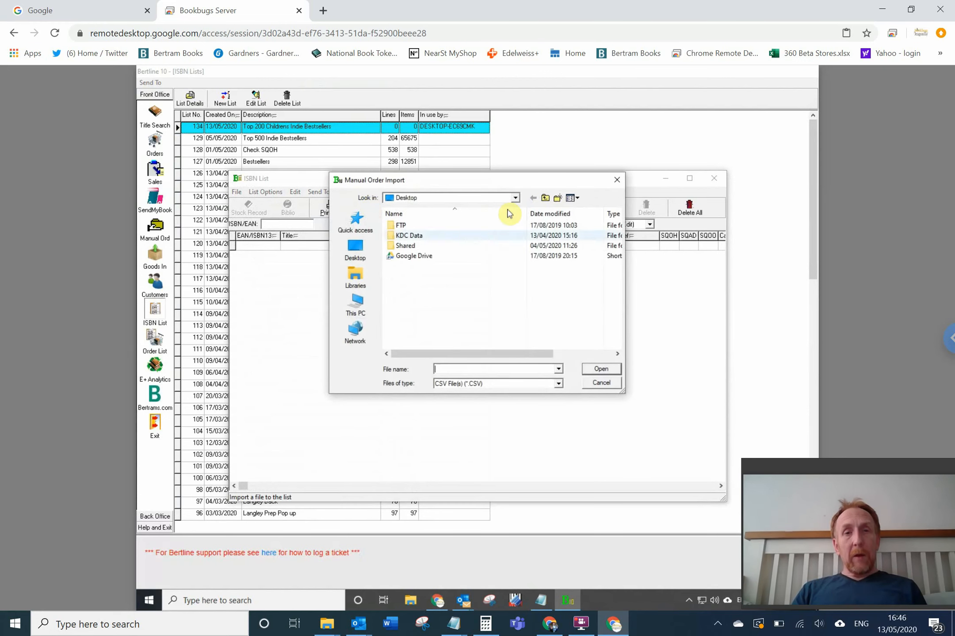
click(514, 198)
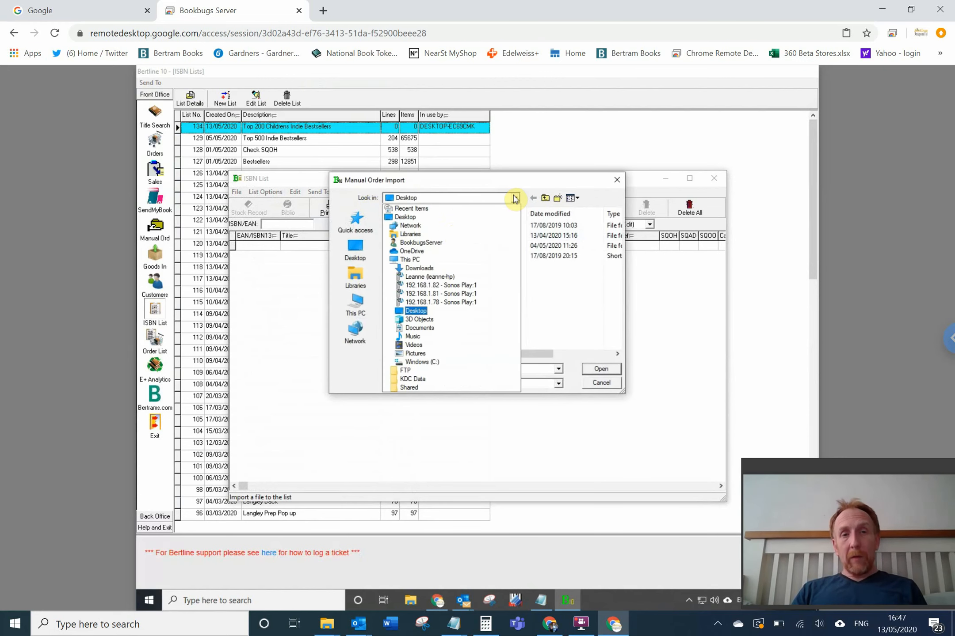
click(413, 269)
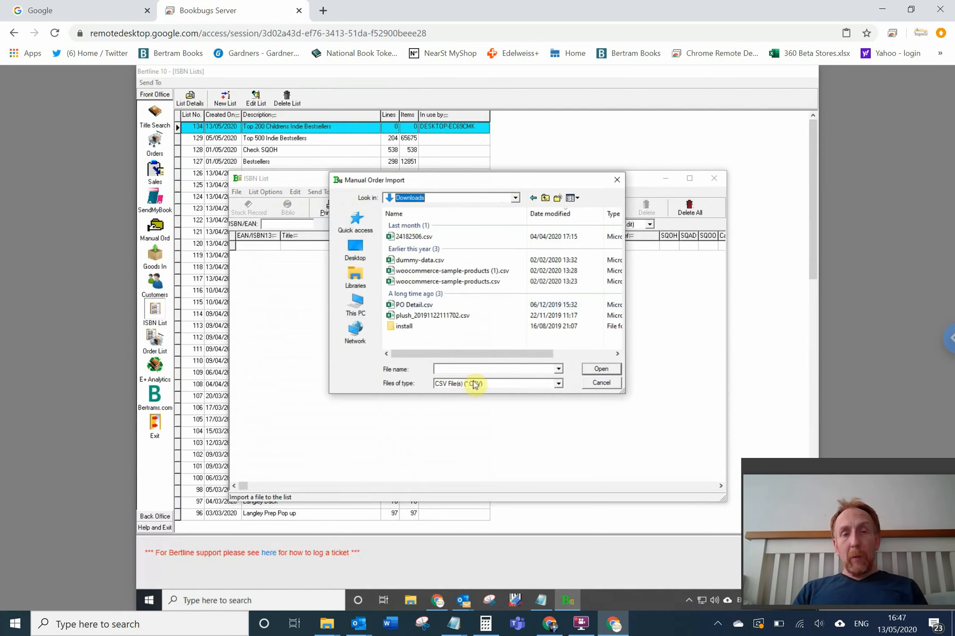
click(528, 385)
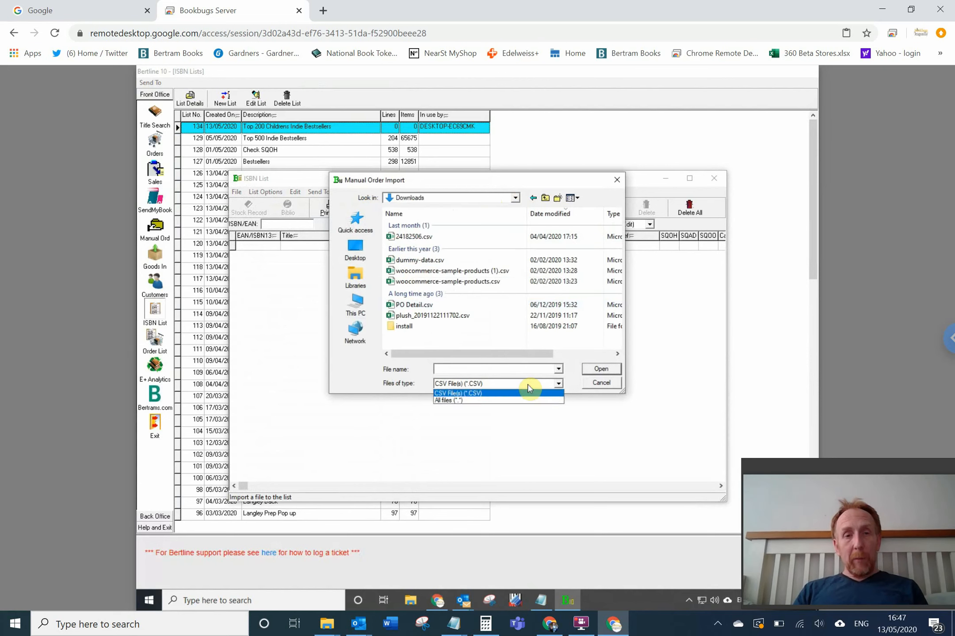
click(450, 401)
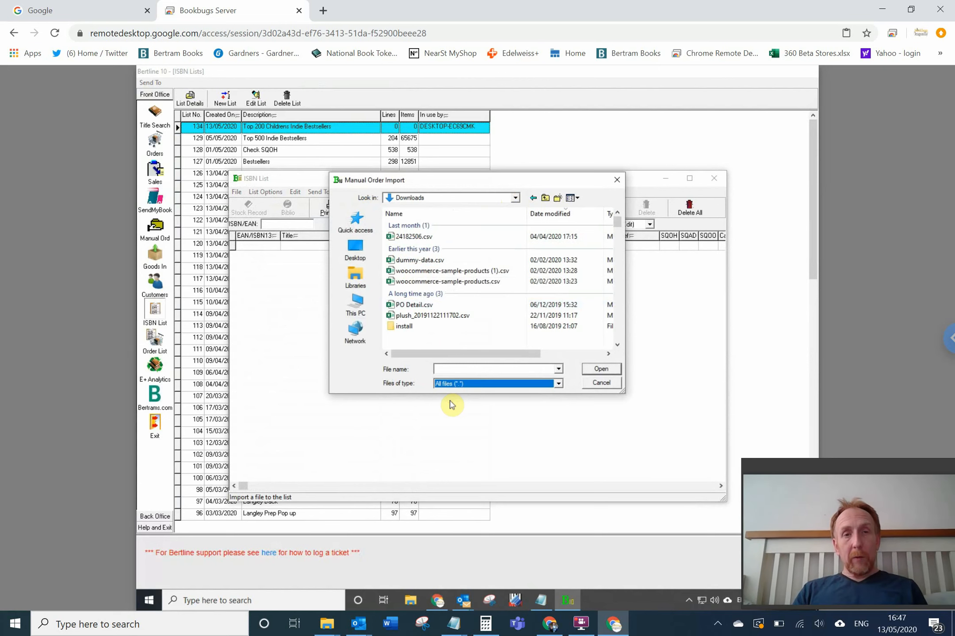
click(428, 242)
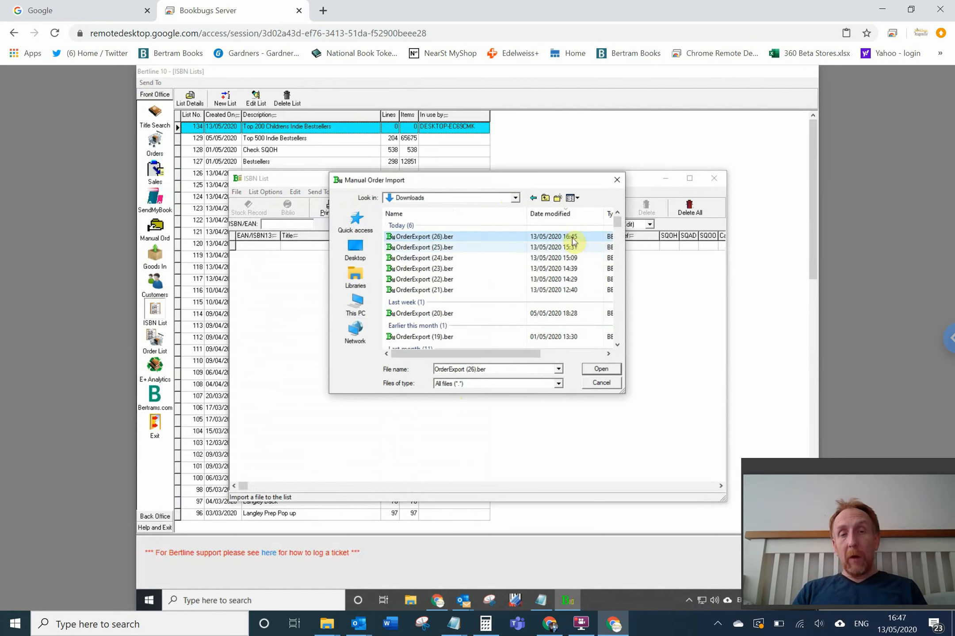
click(599, 370)
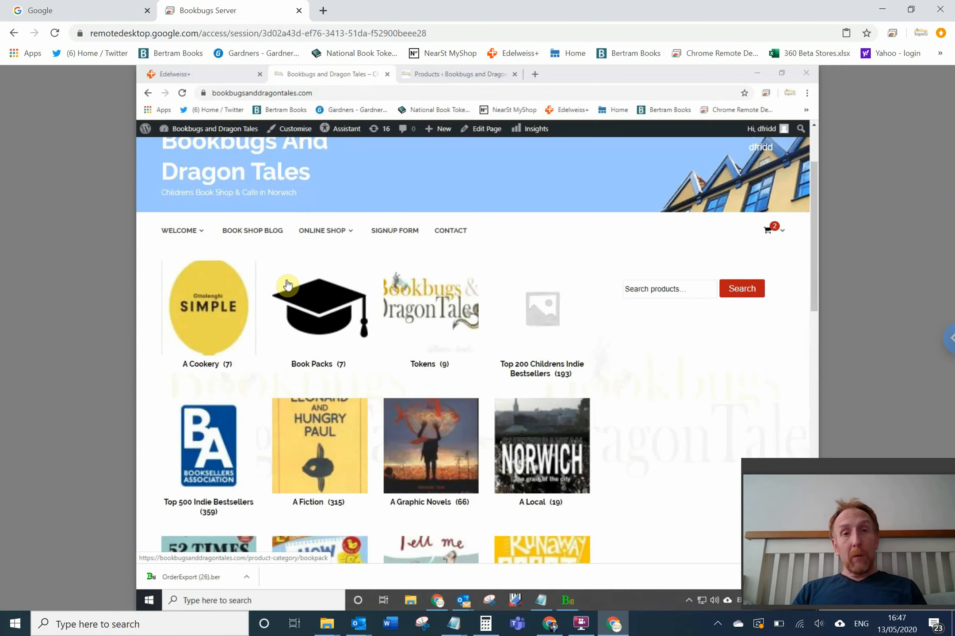
click(568, 601)
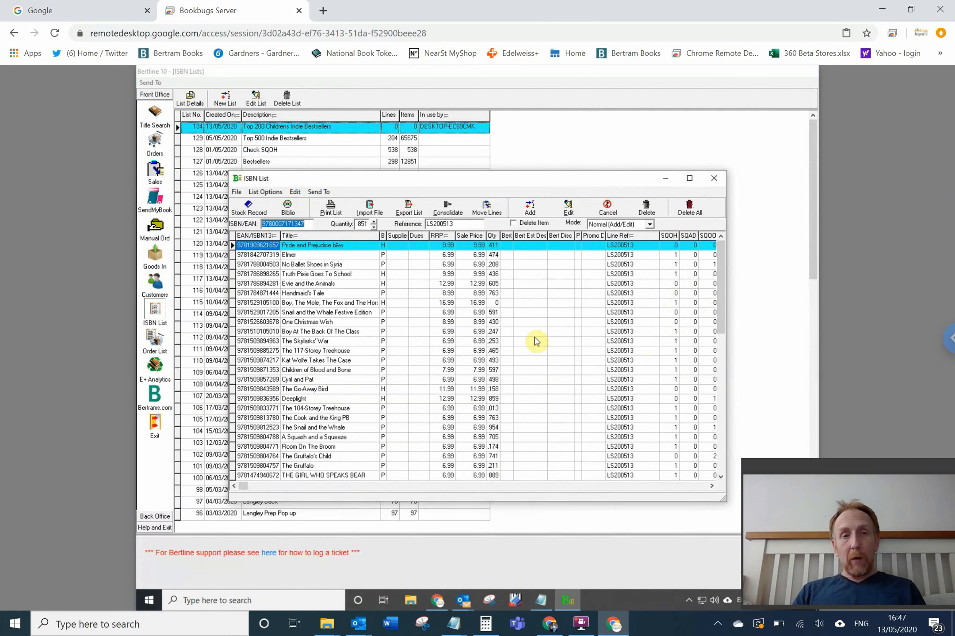
click(715, 179)
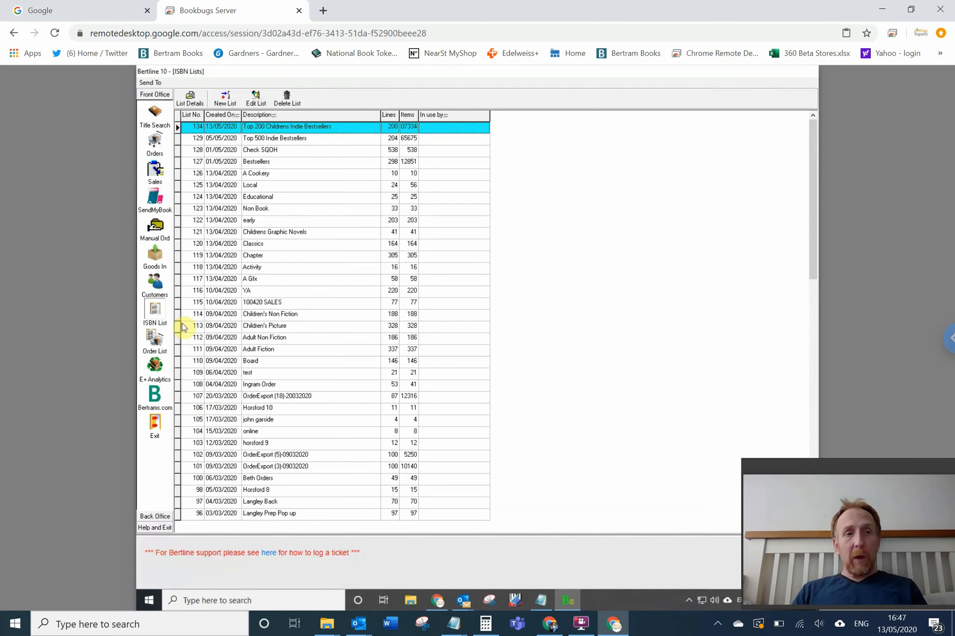
Step: Open Top 200 Childrens Indie Bestsellers as a maximized order list and mark one copy of Pride and Prejudice b&w for ordering from BERT
click(152, 339)
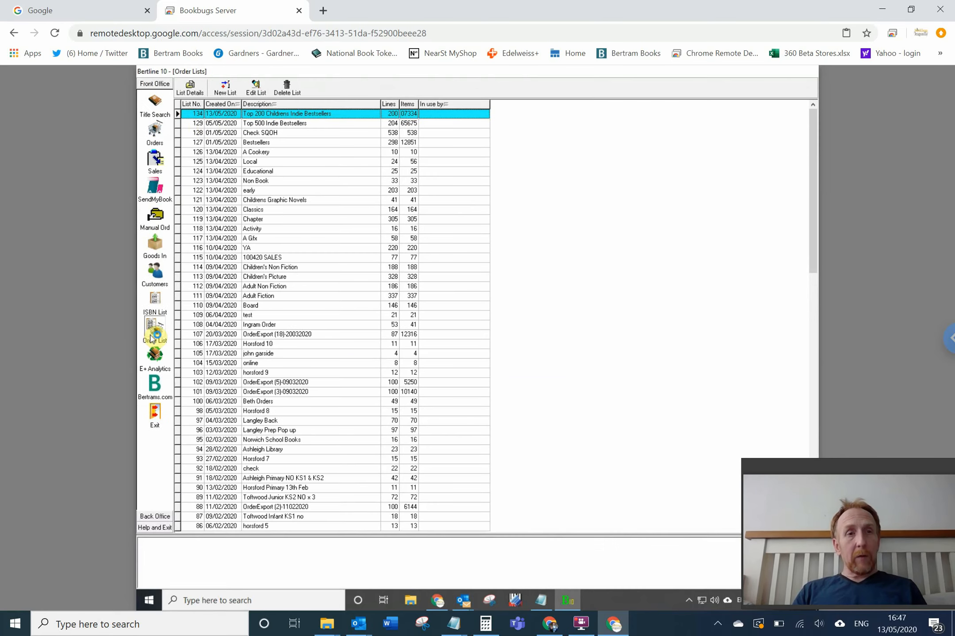
click(183, 90)
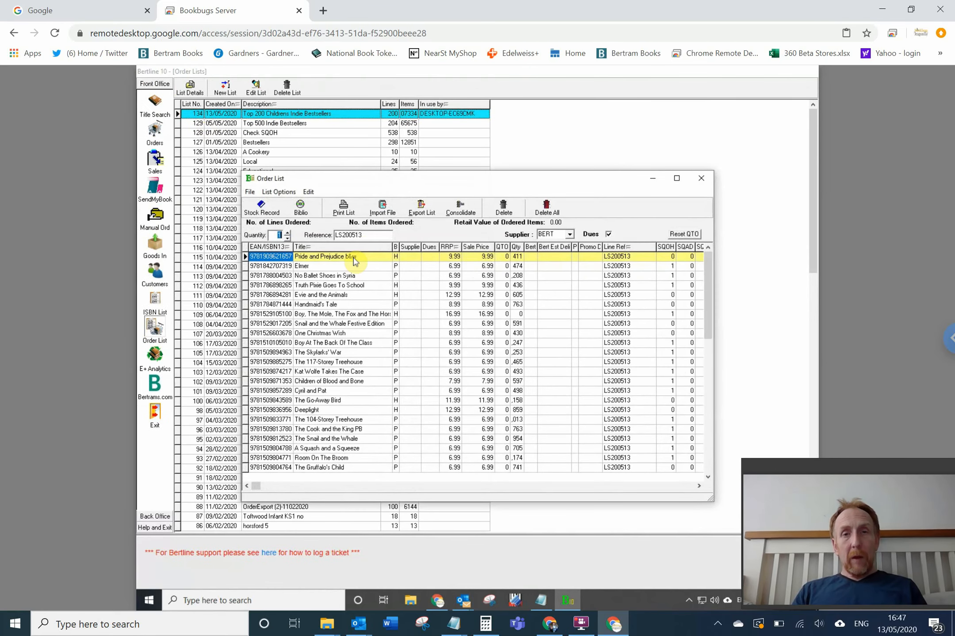
click(679, 179)
click(327, 178)
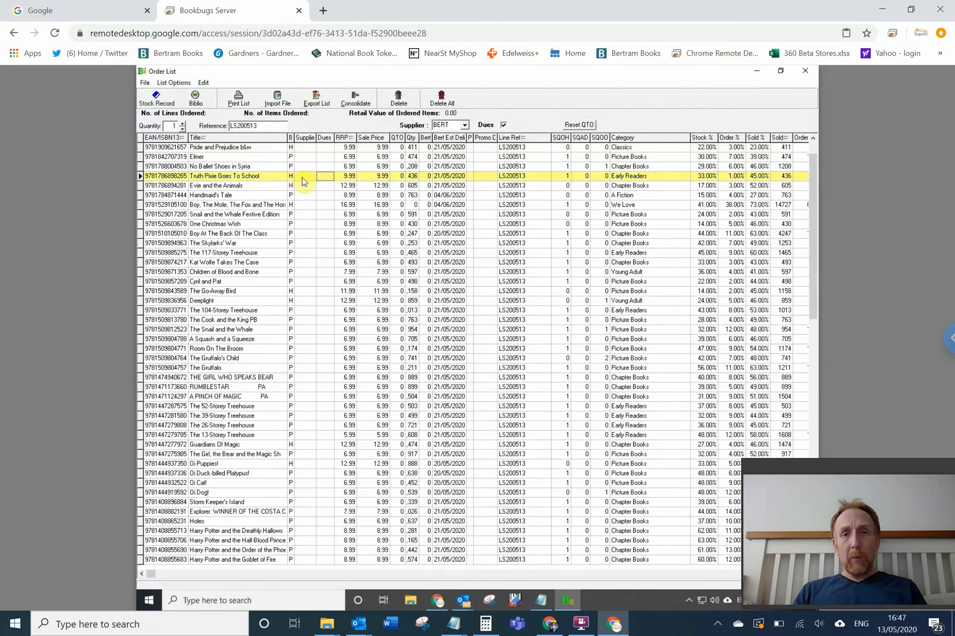
click(250, 149)
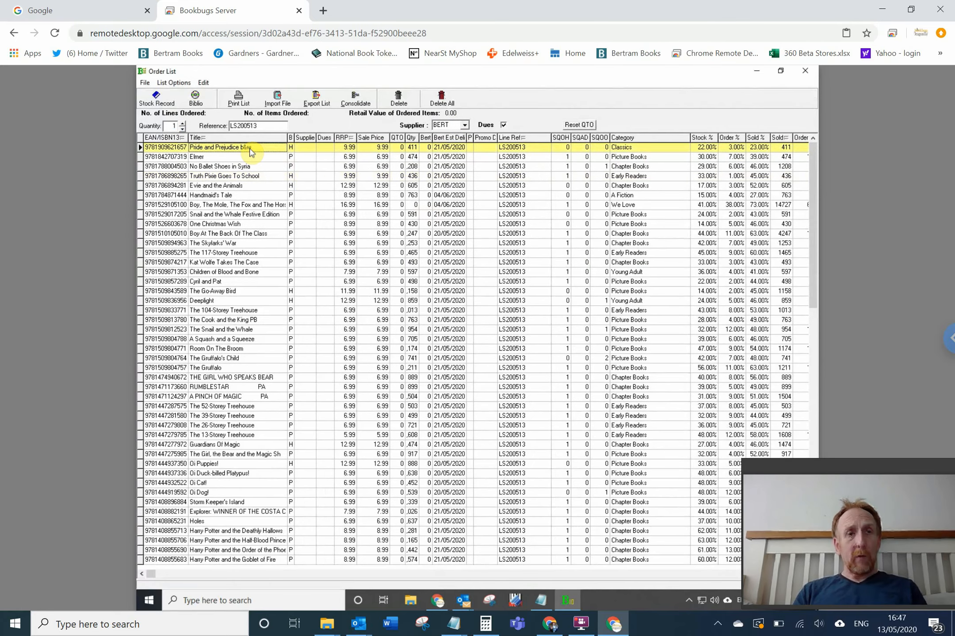
key(Return)
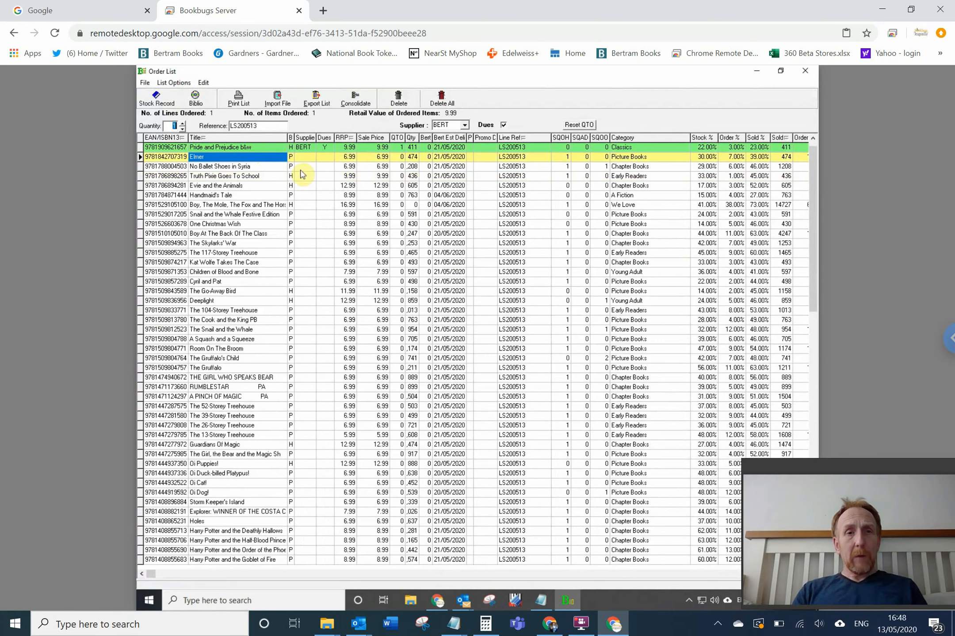
Step: Select the Pride and Prejudice b&w line and set the order supplier to GARD
click(437, 147)
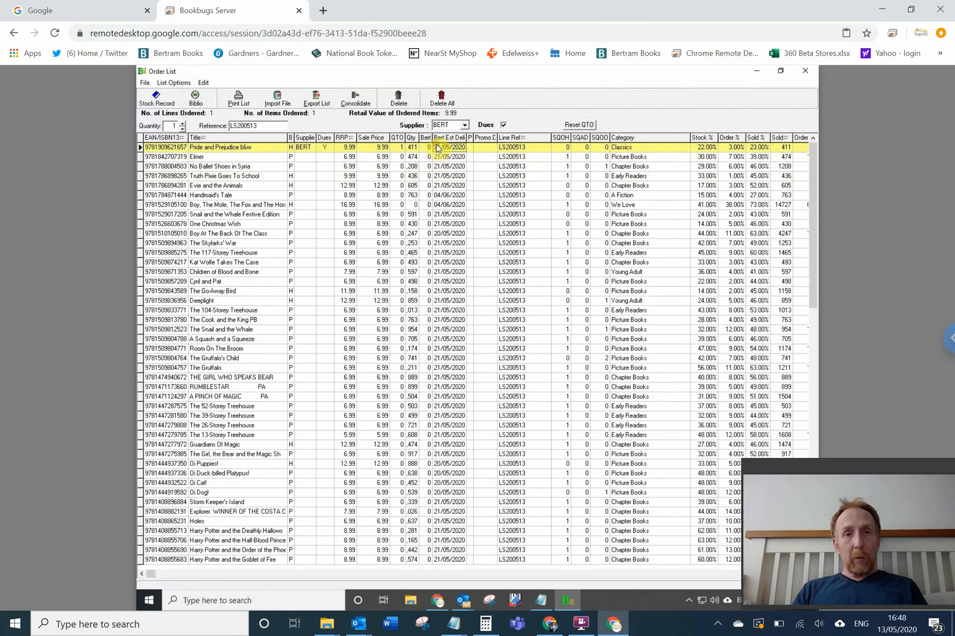
click(463, 127)
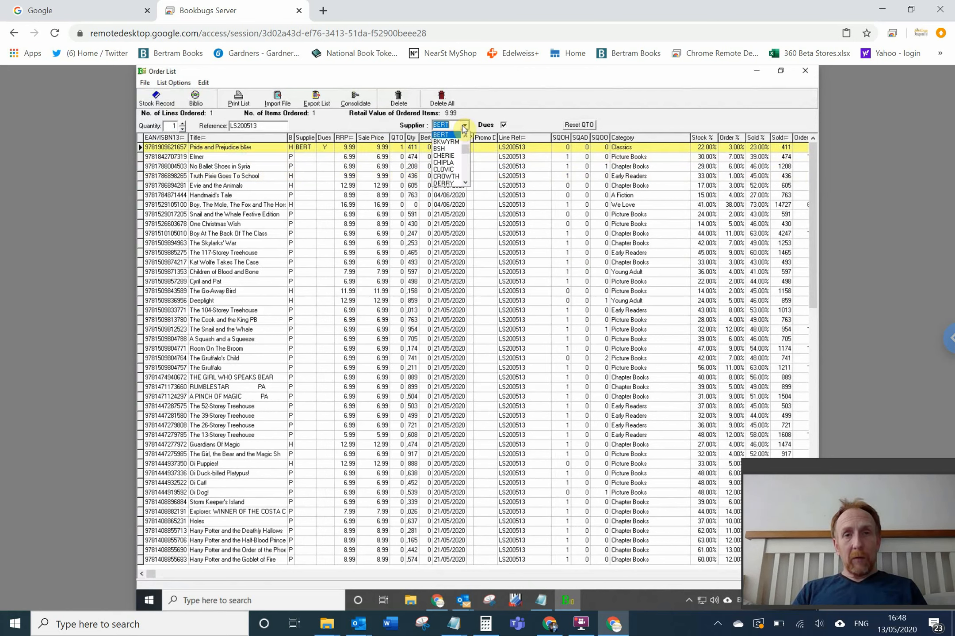
drag(466, 168, 467, 175)
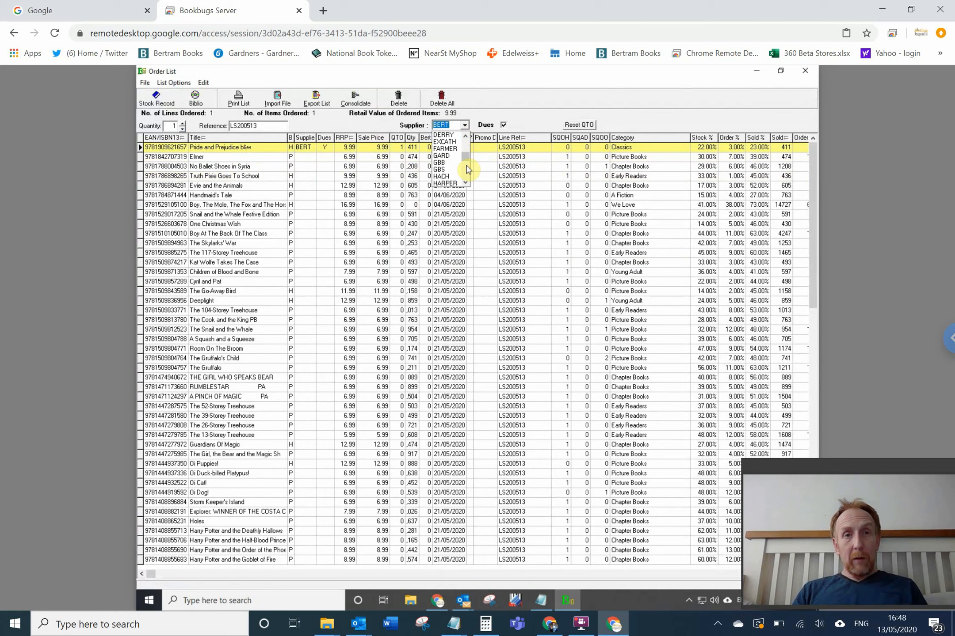
click(445, 155)
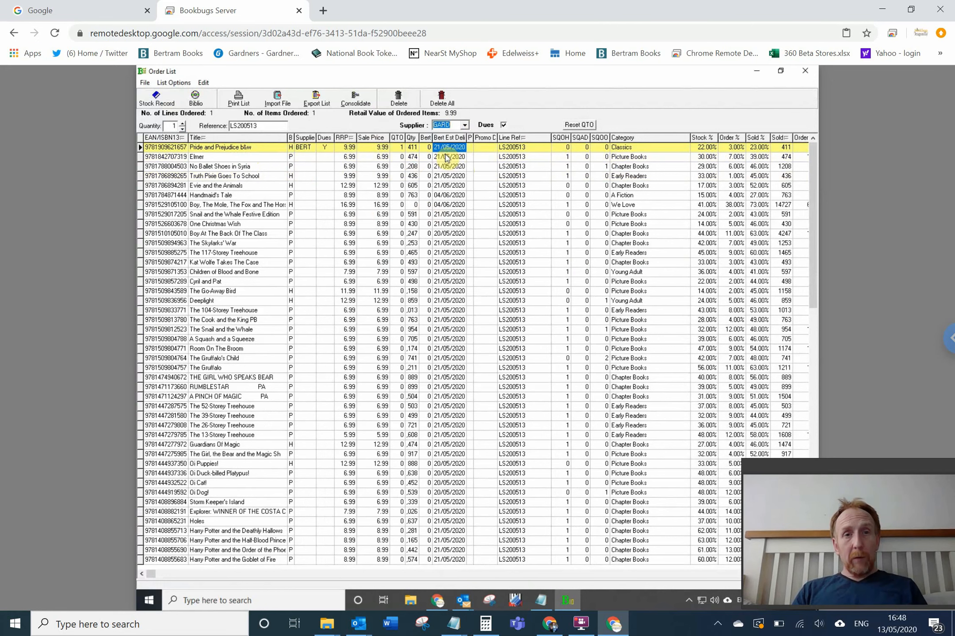
Step: Order one copy from GARD of each title from Elmer through Boy, The Mole, The Fox, and close the order list
click(359, 149)
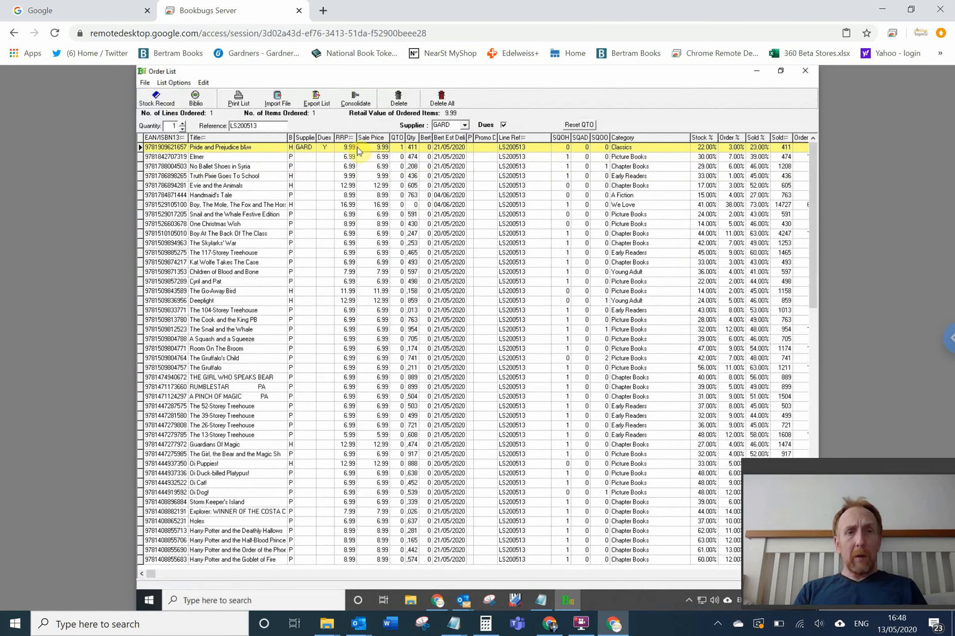
key(Down)
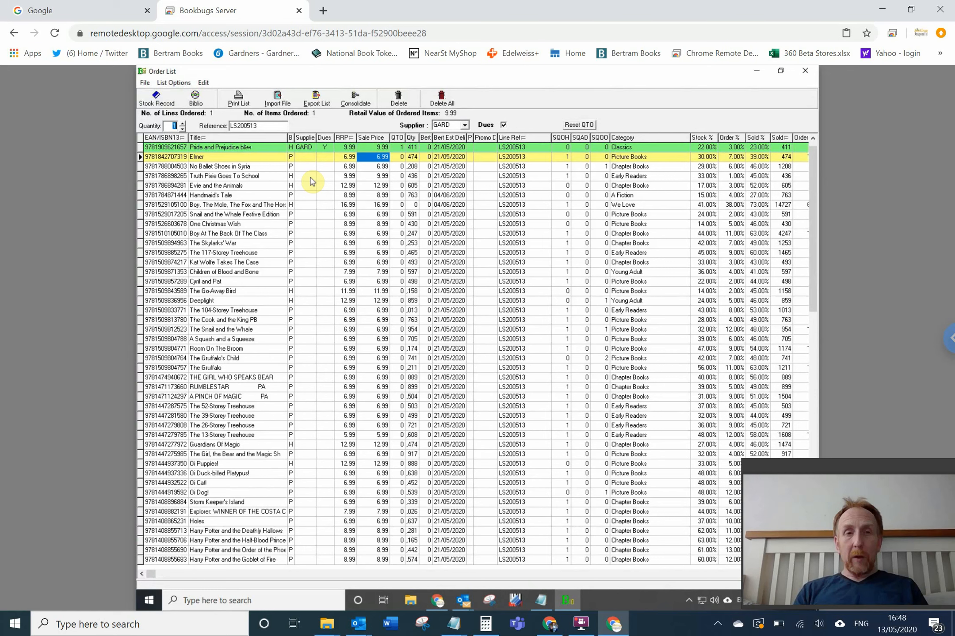
key(Down)
key(Down)
key(Down)
key(Down)
key(Down)
key(Down)
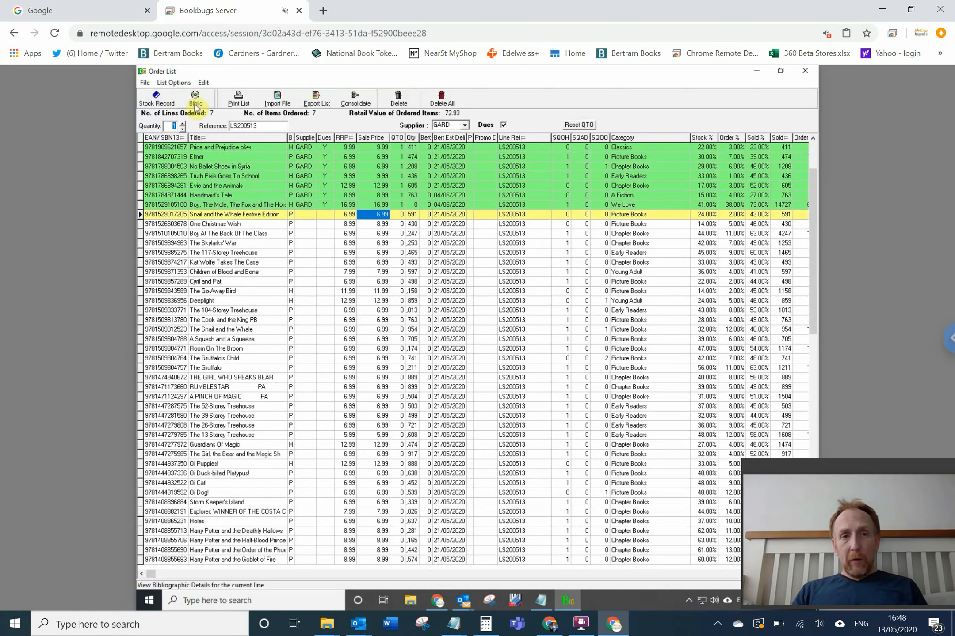
click(805, 71)
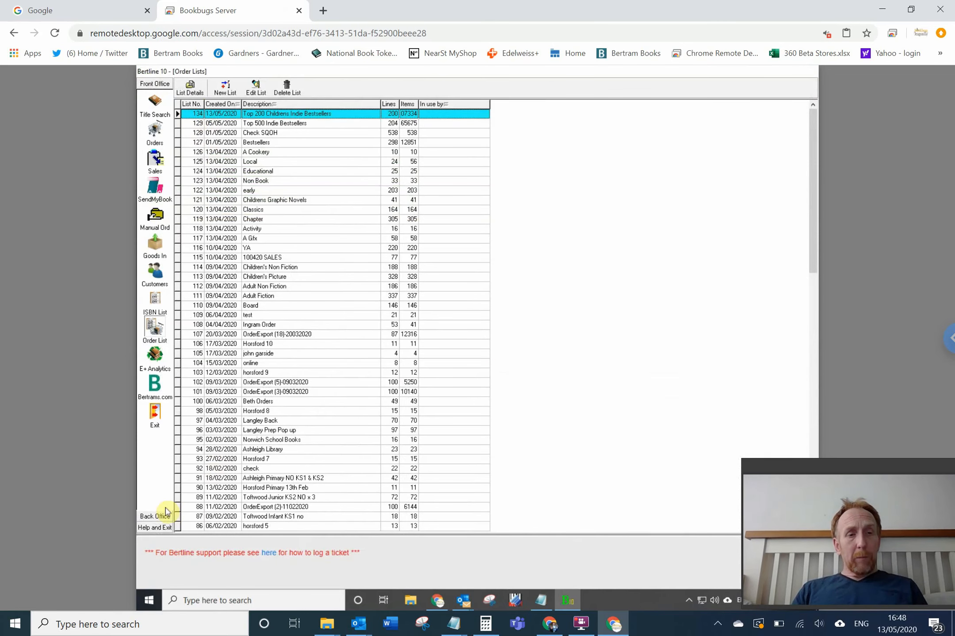
Step: Run the custom report 1 Web Export Bookbugs Featured.rtm for printing with the List Hdr Id set to 134
click(154, 517)
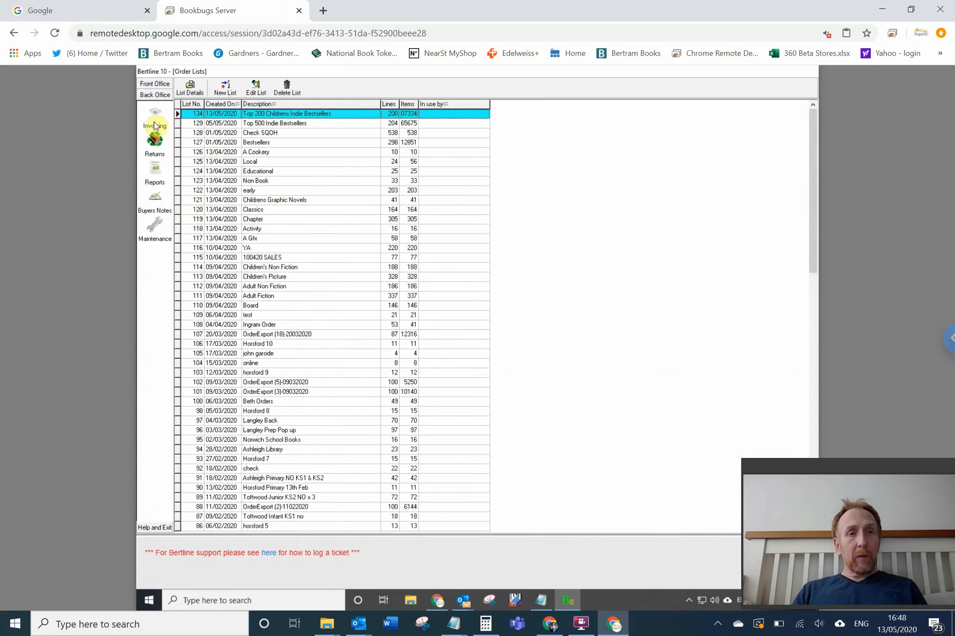
click(157, 174)
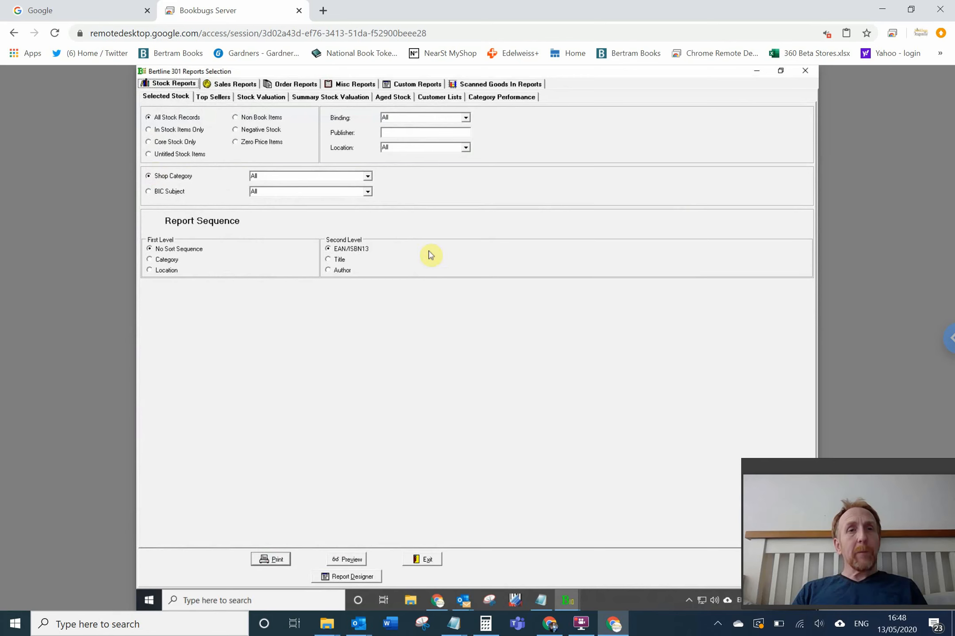
click(416, 85)
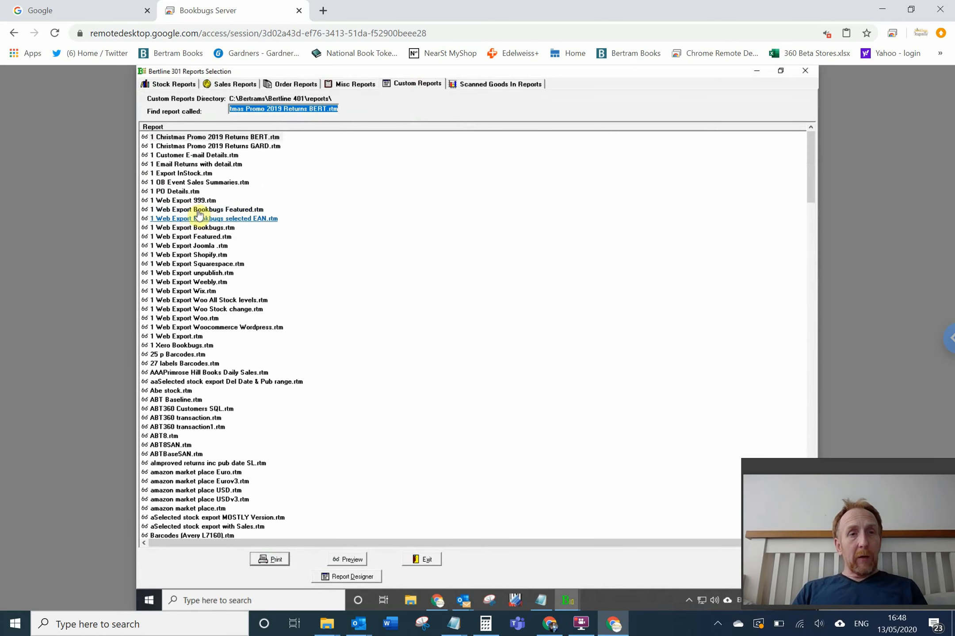
click(194, 211)
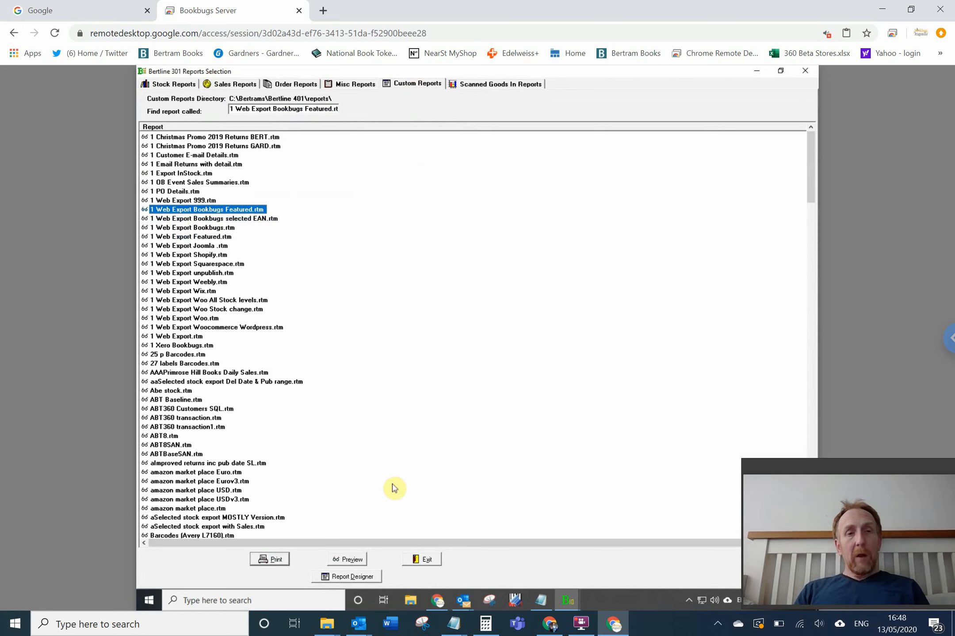
click(273, 562)
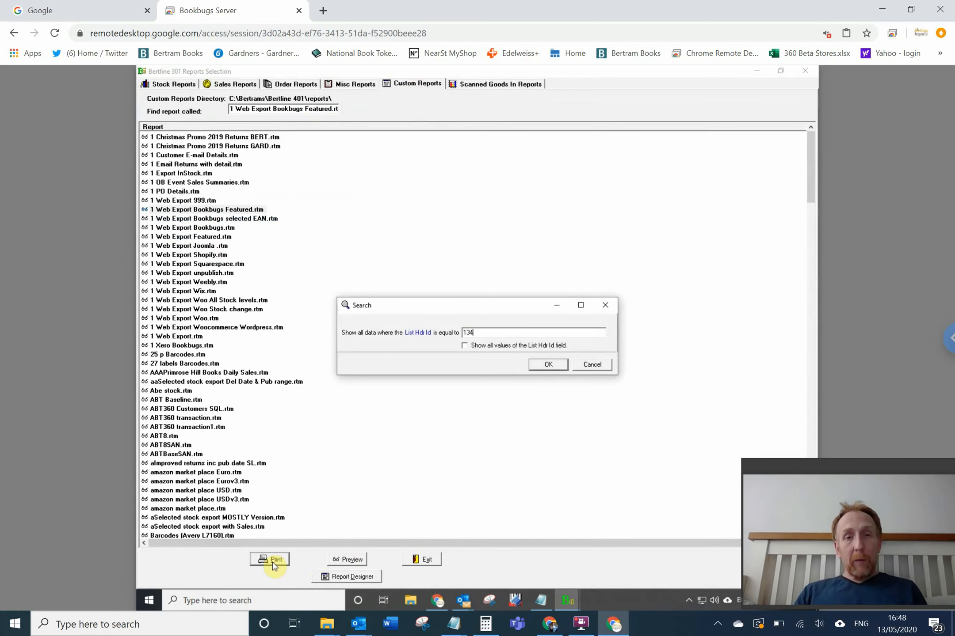
click(556, 366)
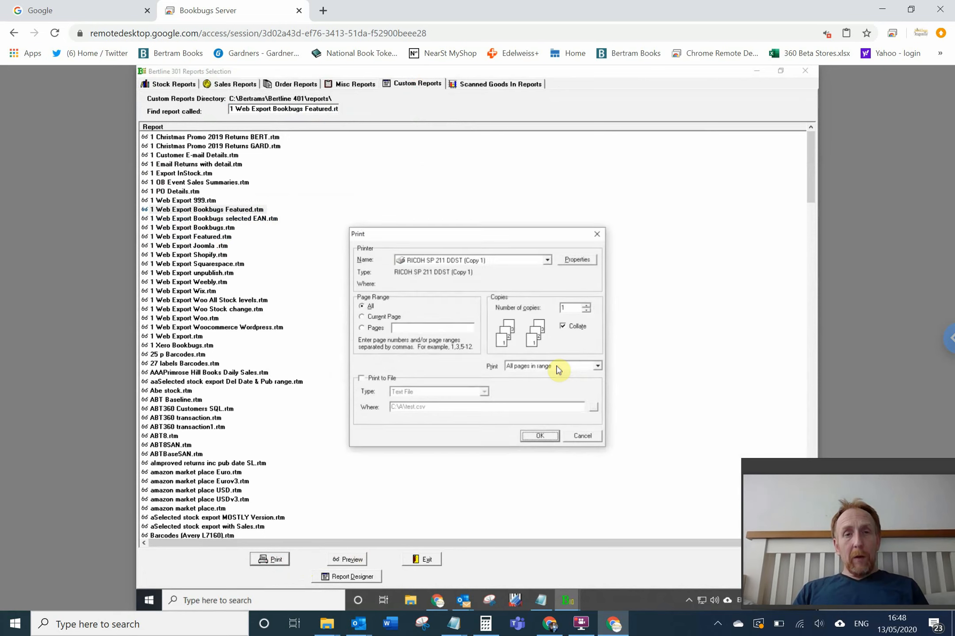
Step: Output the report as a text file to C:\A\test.csv, replacing the existing file
click(361, 380)
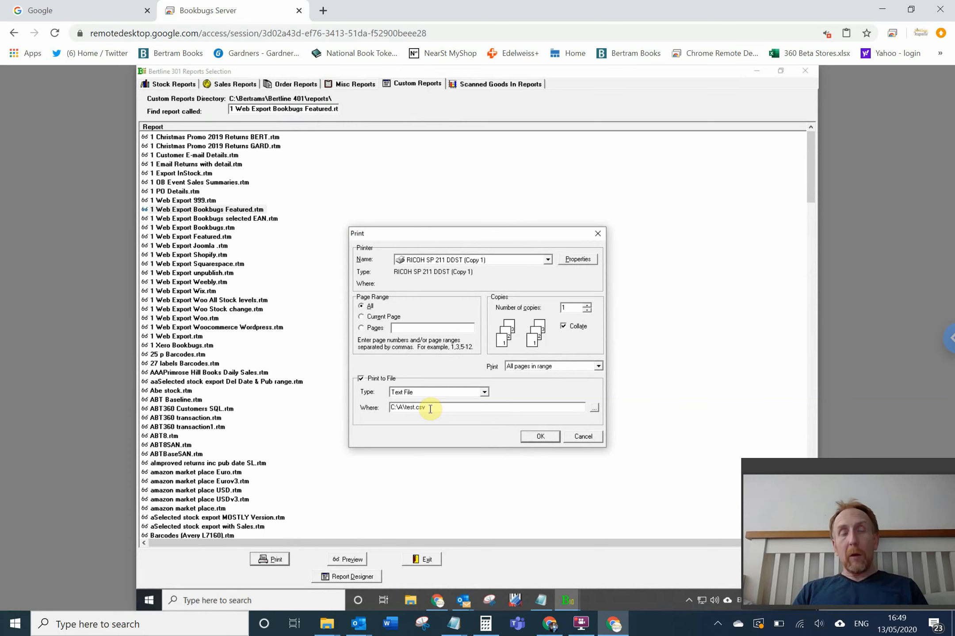
click(539, 437)
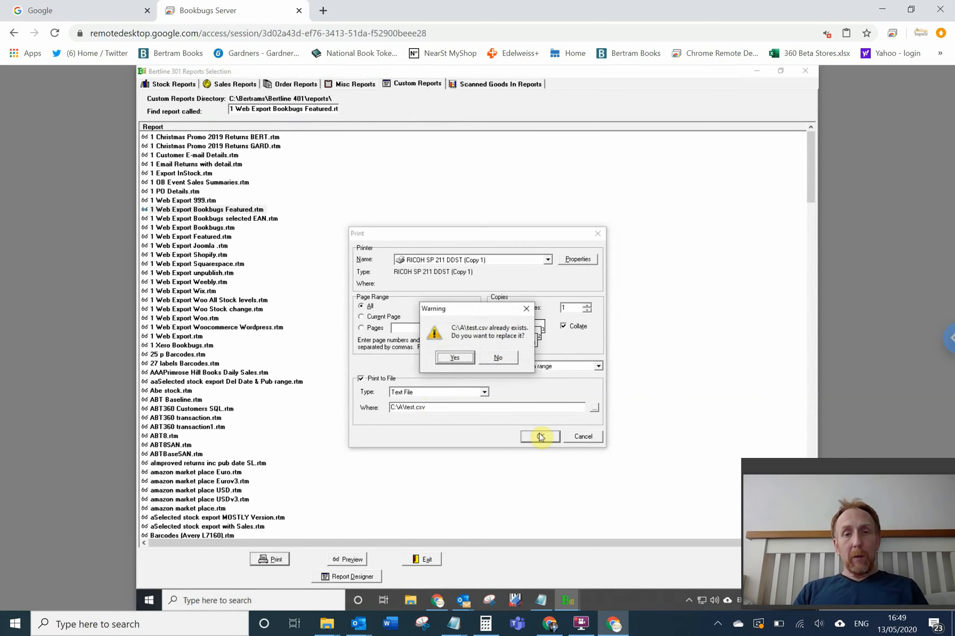
click(453, 359)
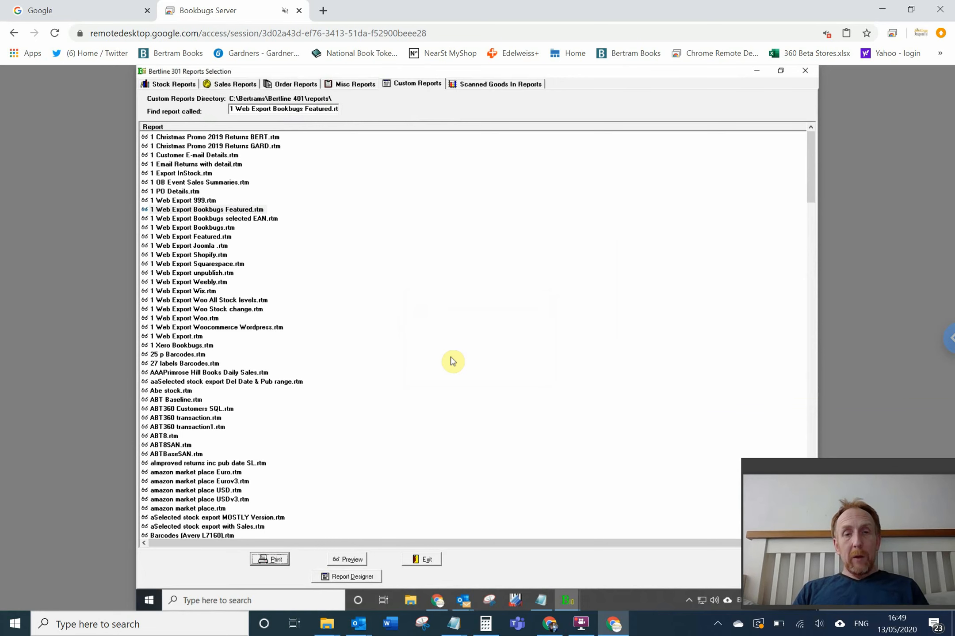
Step: Switch to Chrome, view the Top 200 Childrens Indie Bestsellers category on the shop's website, and open WooCommerce's product import page
click(438, 602)
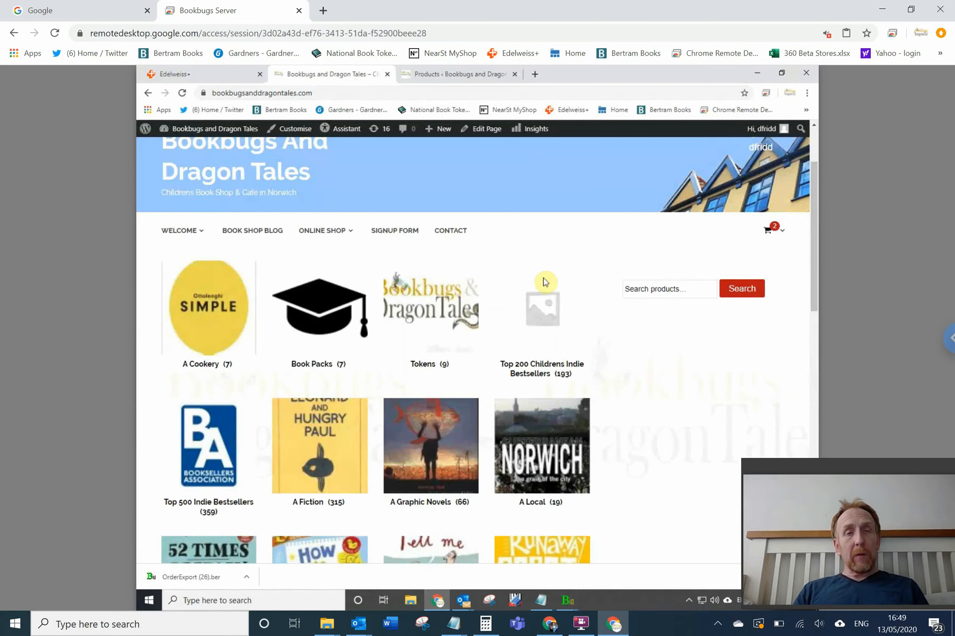
drag(815, 192, 813, 142)
click(431, 76)
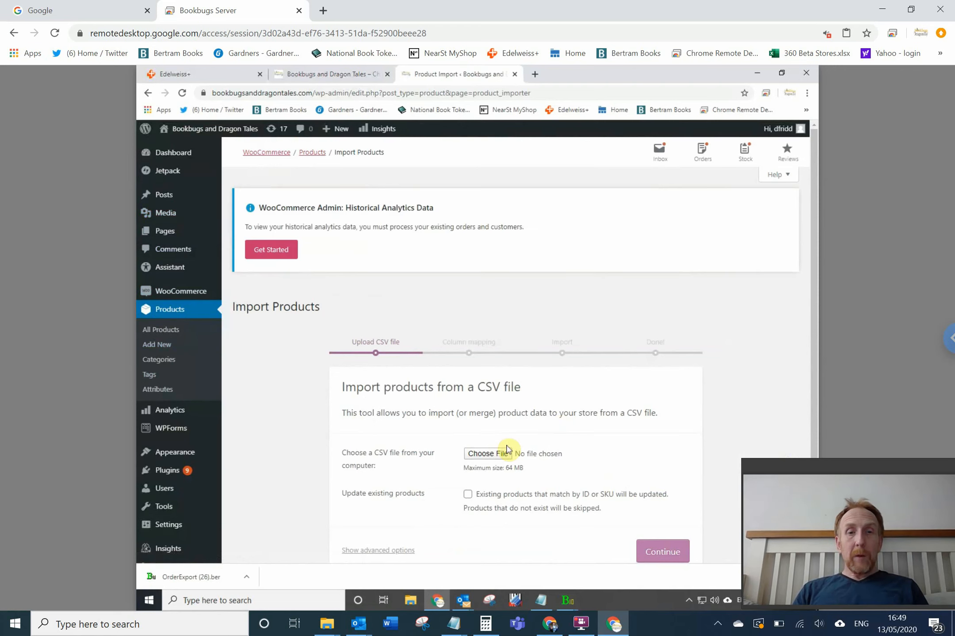
Step: Upload test.csv as a new product import without updating existing products, and continue to column mapping
click(479, 453)
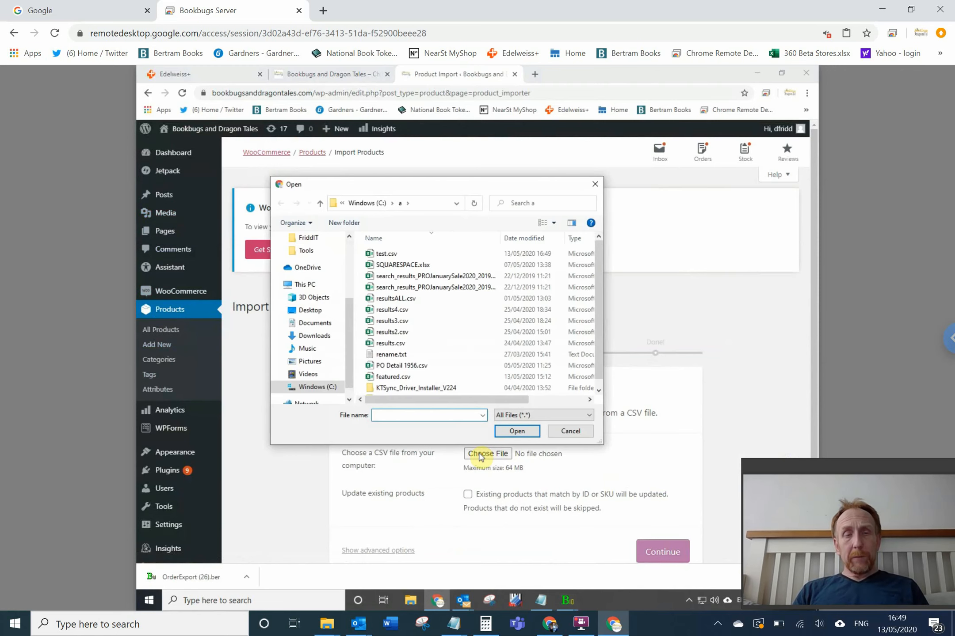
click(377, 256)
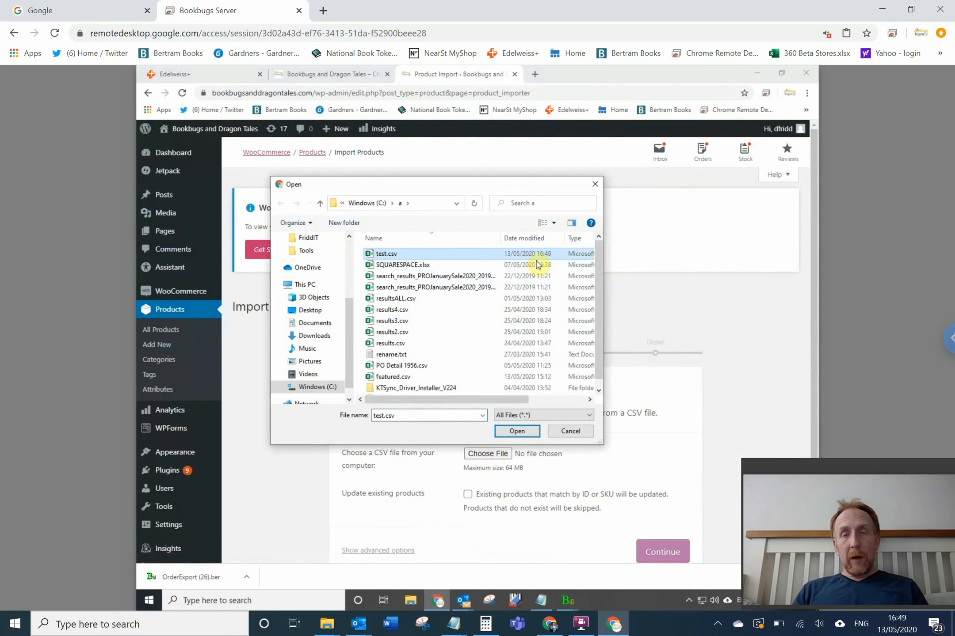
click(515, 432)
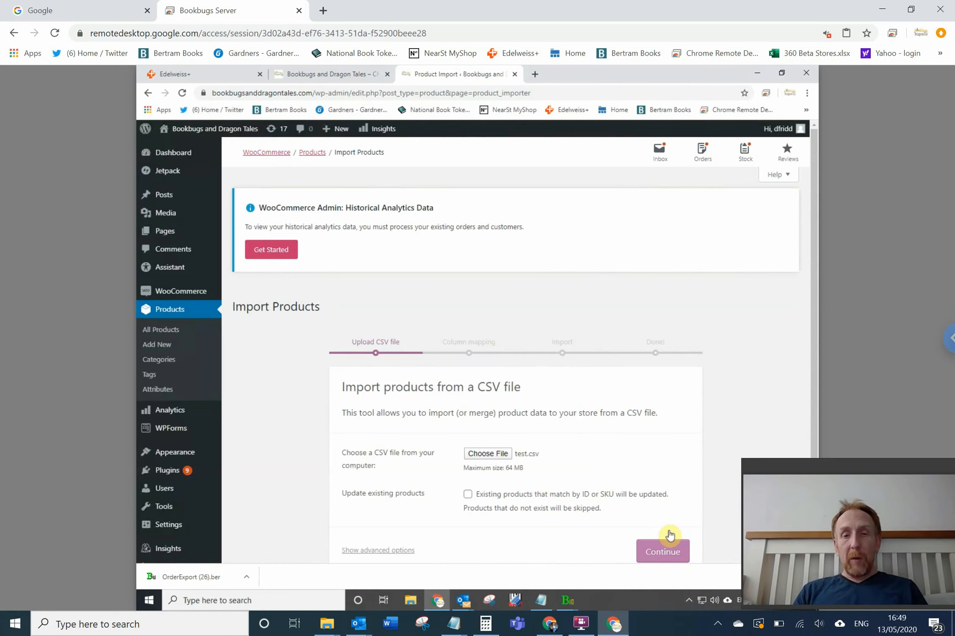
click(663, 552)
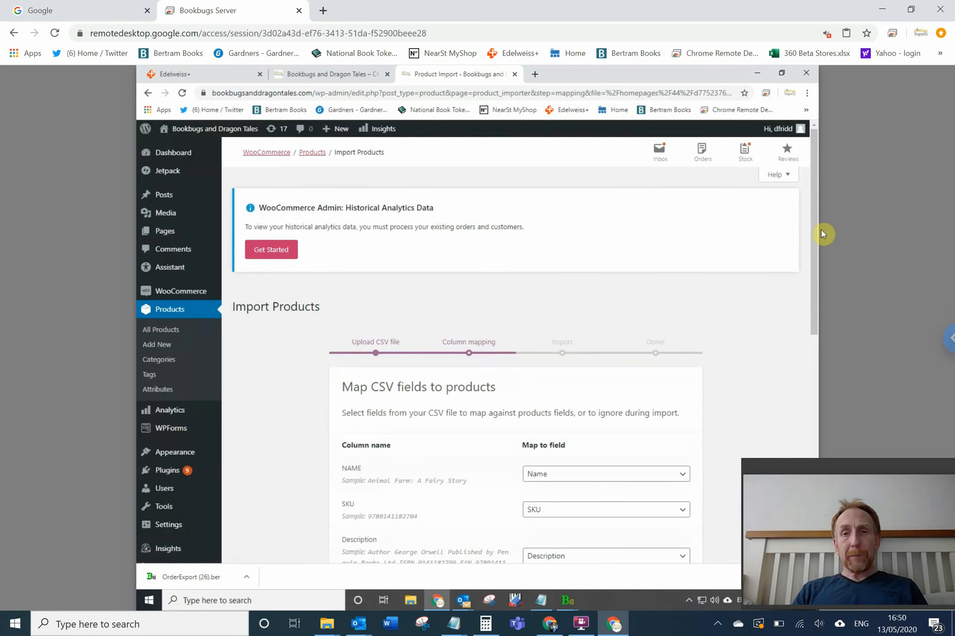
Step: Map the tags column to Tags (space separated) and review the remaining column mappings
drag(814, 232, 784, 421)
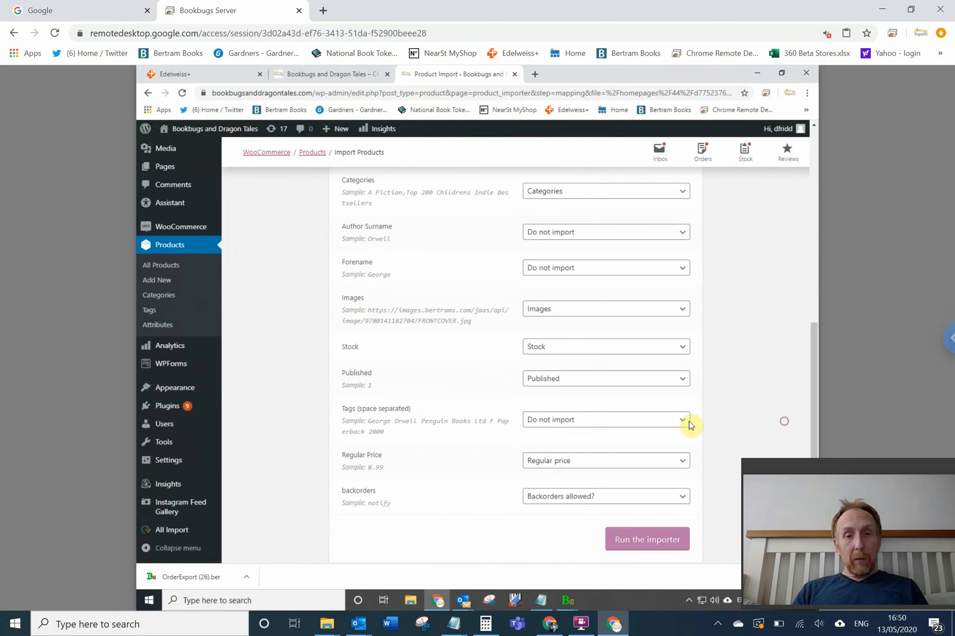
click(580, 423)
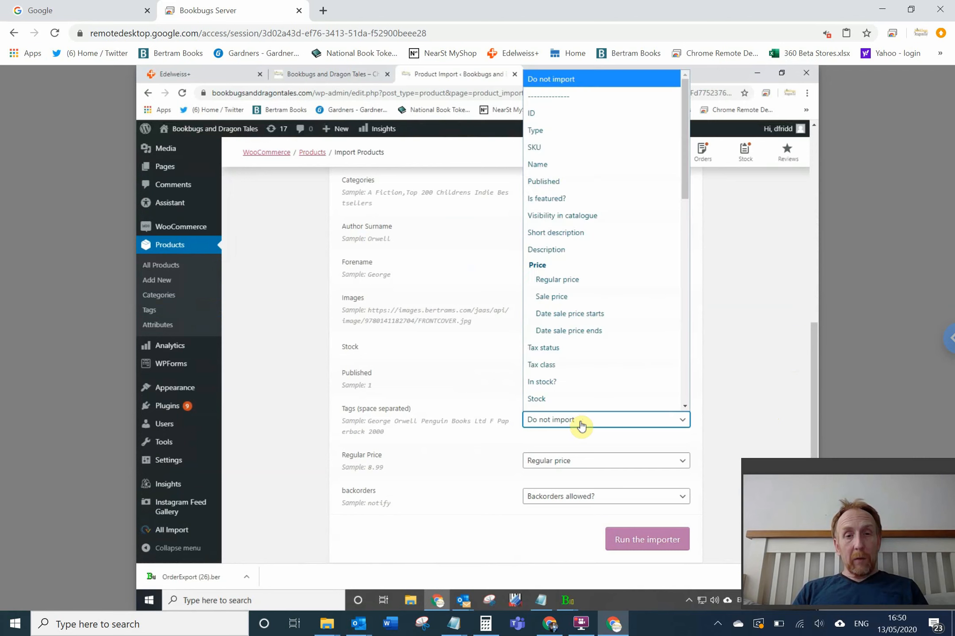
scroll(683, 186, down, 1)
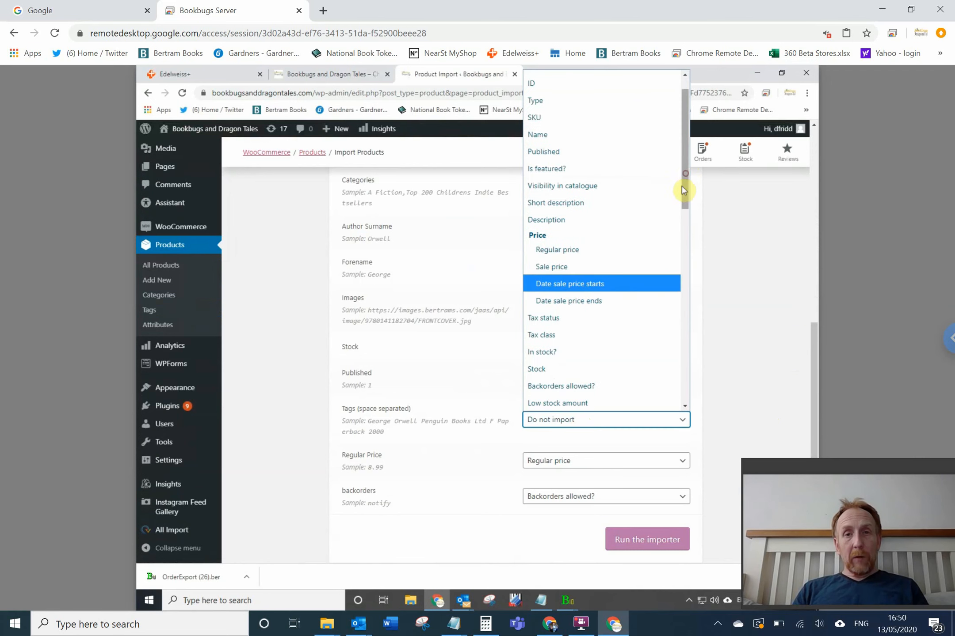
scroll(681, 224, down, 1)
scroll(681, 234, down, 3)
scroll(681, 265, down, 2)
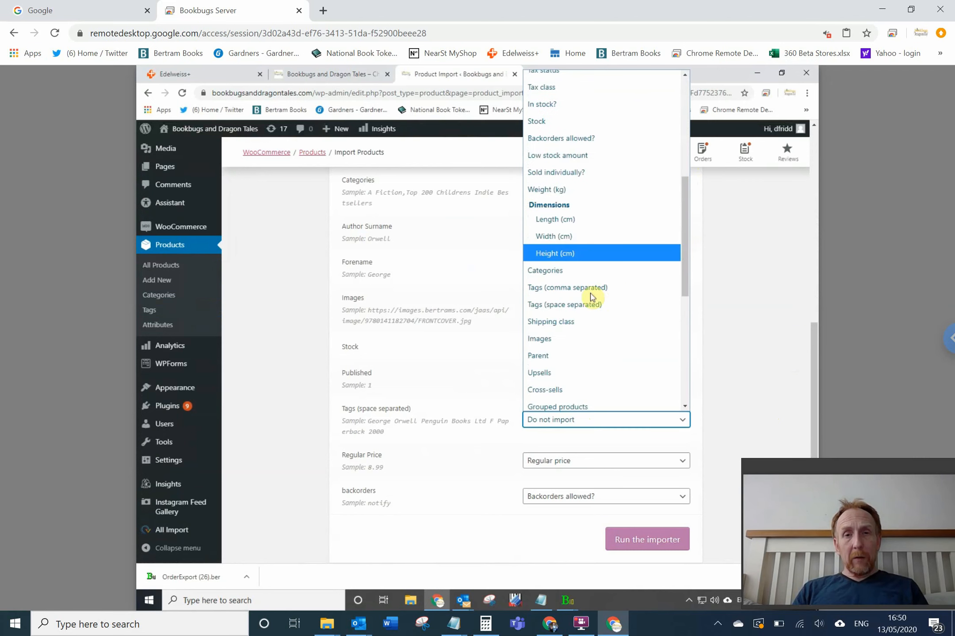
click(567, 314)
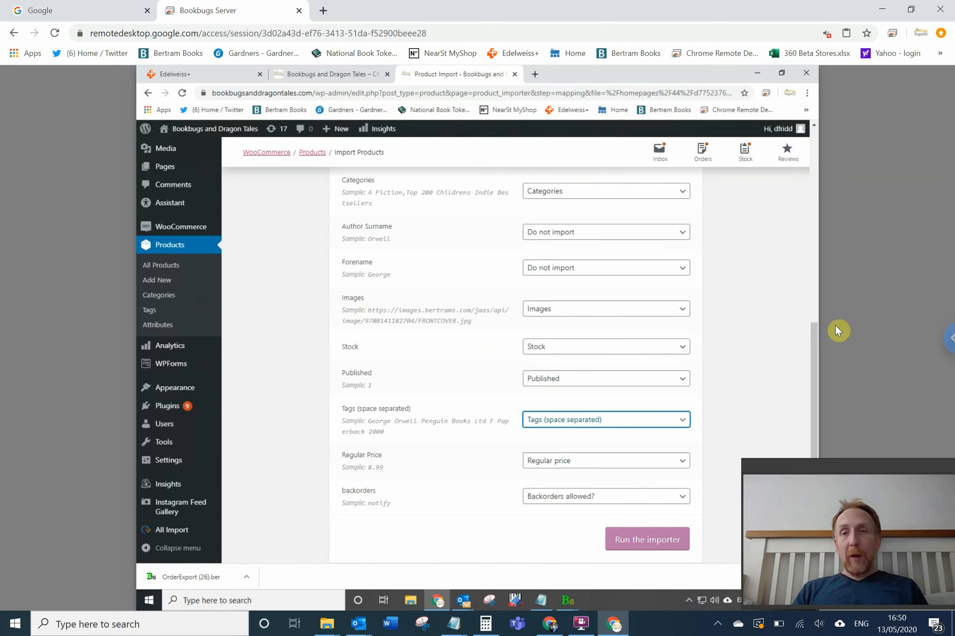
drag(816, 340, 799, 217)
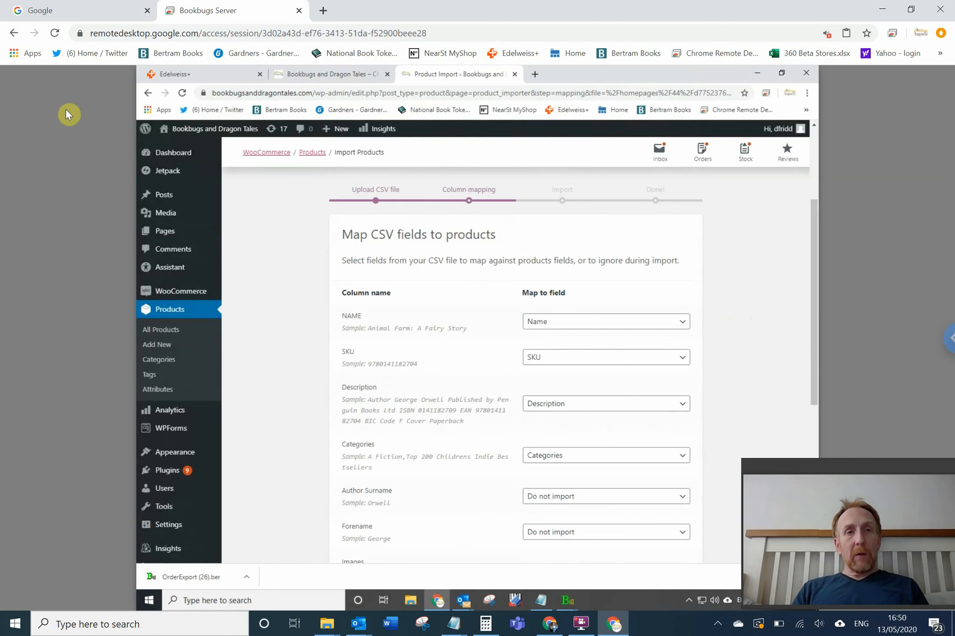
Step: Restart the product import with test.csv, enable updating of existing products that match by ID or SKU, and continue to column mapping
click(311, 153)
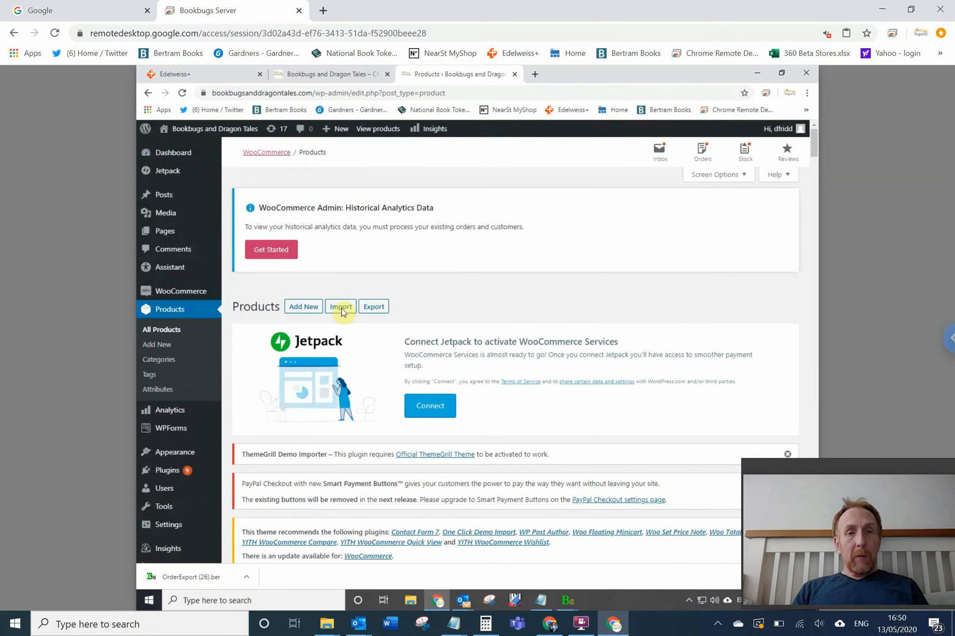
click(341, 307)
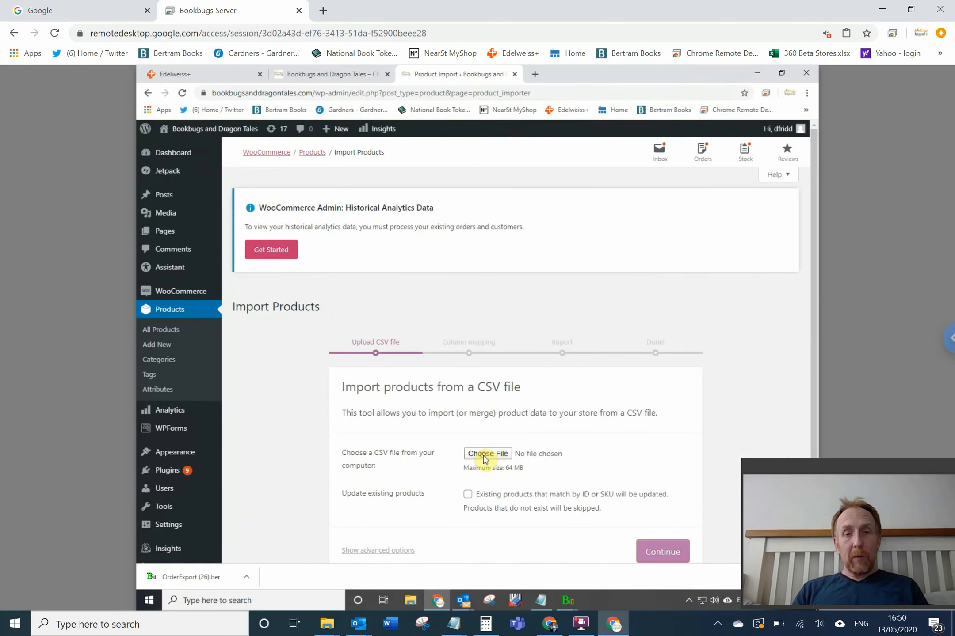
click(484, 456)
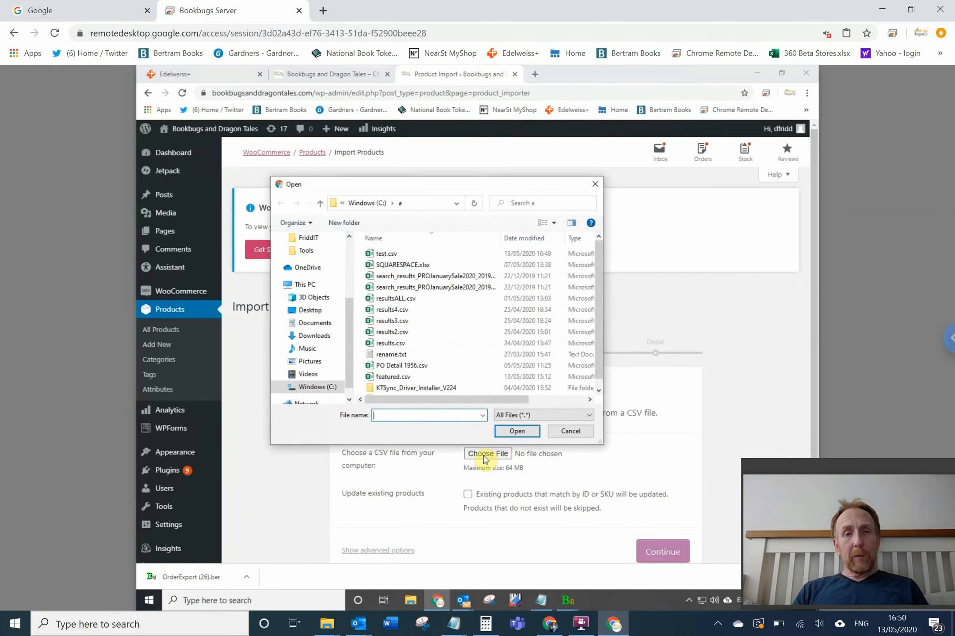
click(389, 264)
click(387, 255)
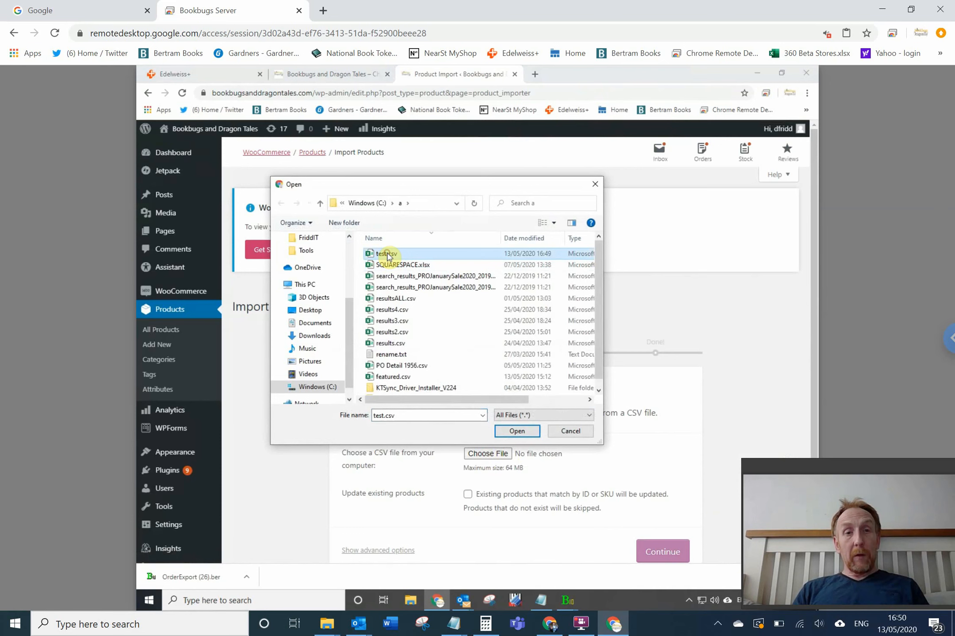
click(517, 431)
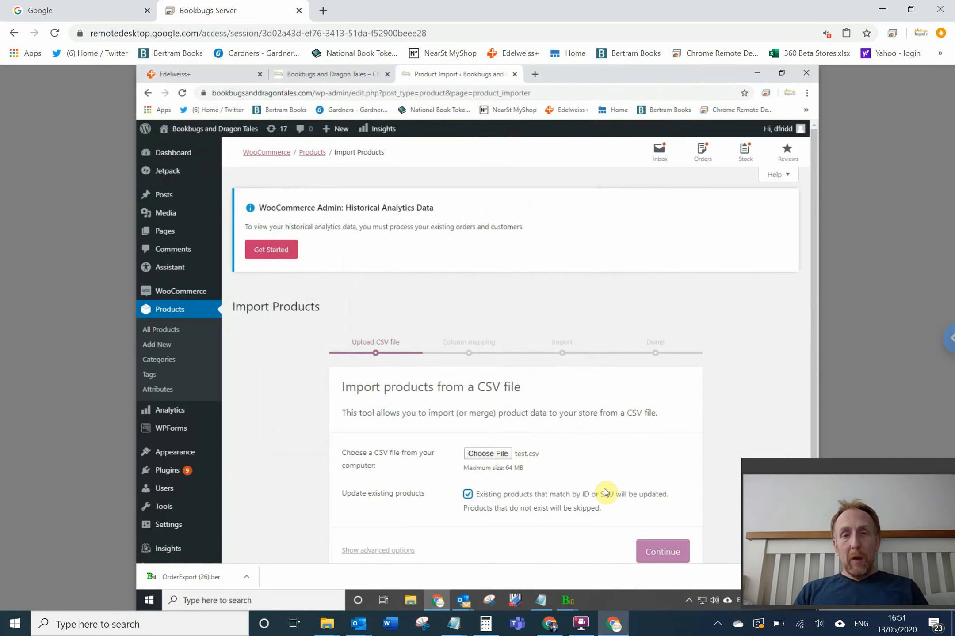
click(656, 548)
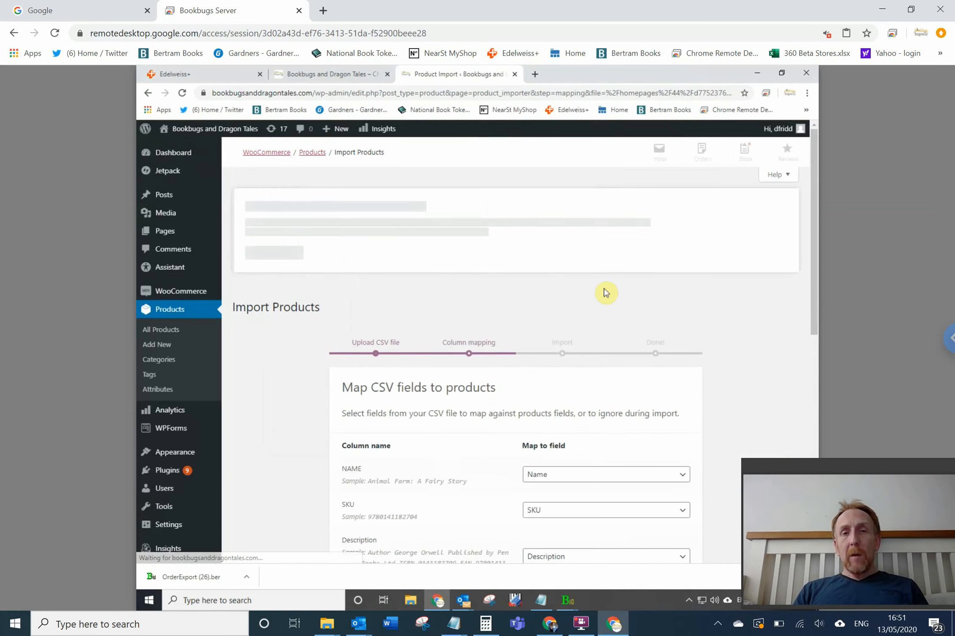
Step: Set the NAME and Description columns to Do not import in the column mapping
drag(817, 213, 811, 320)
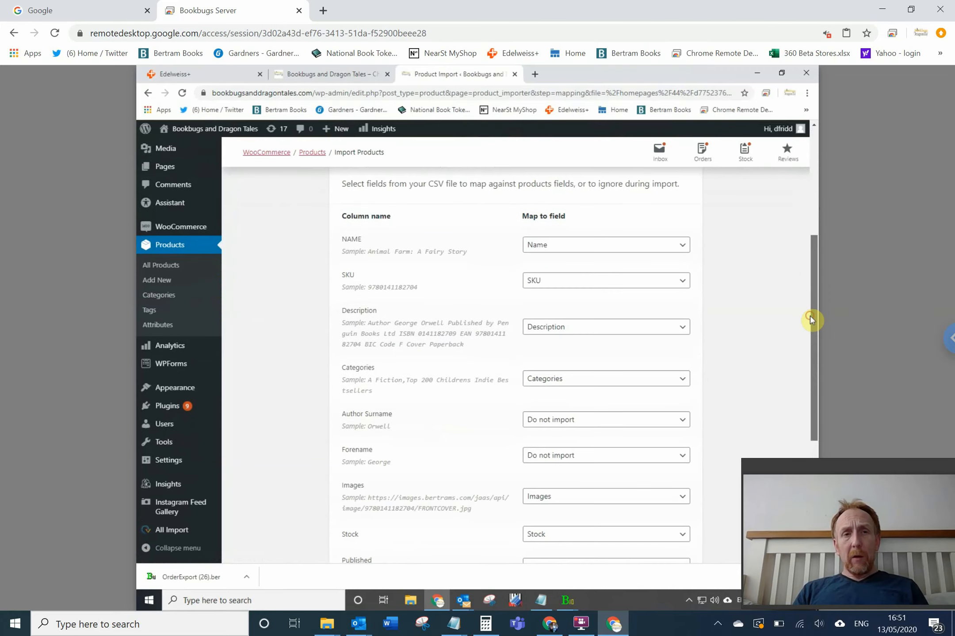
click(579, 240)
click(563, 264)
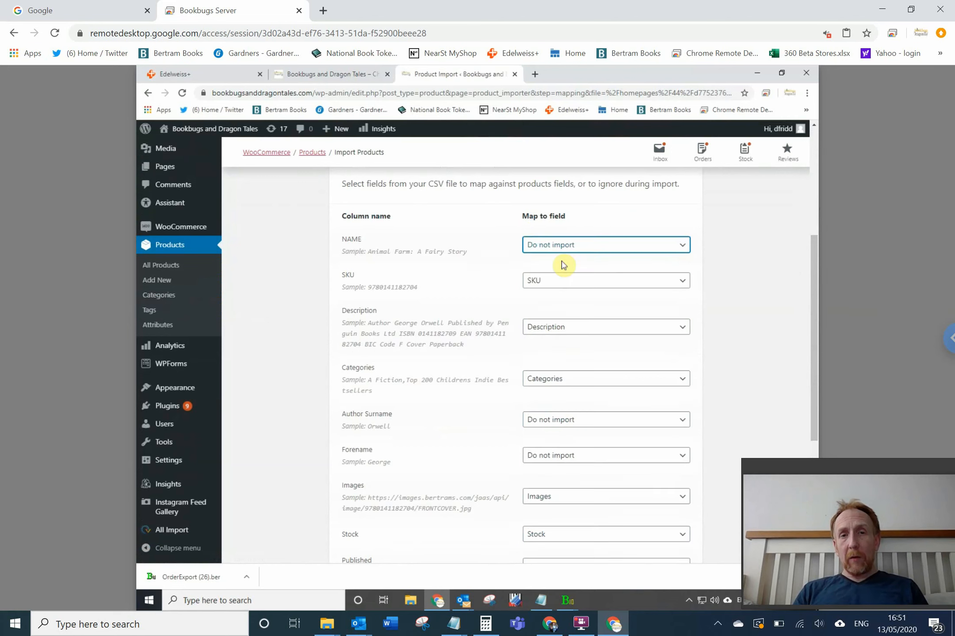
click(565, 335)
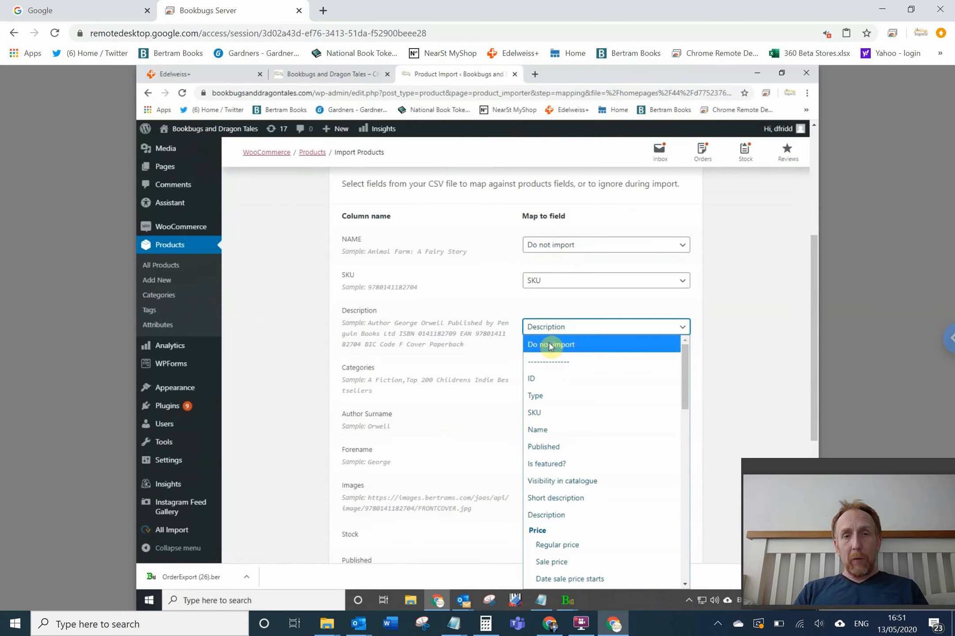
click(550, 346)
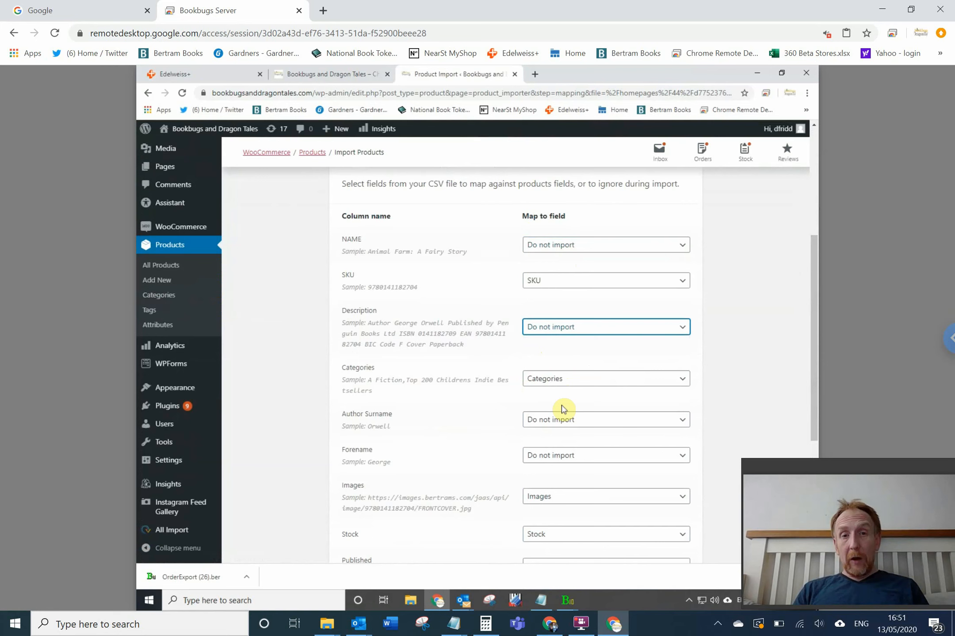
Step: Set the Images and Stock columns to Do not import in the column mapping
click(560, 503)
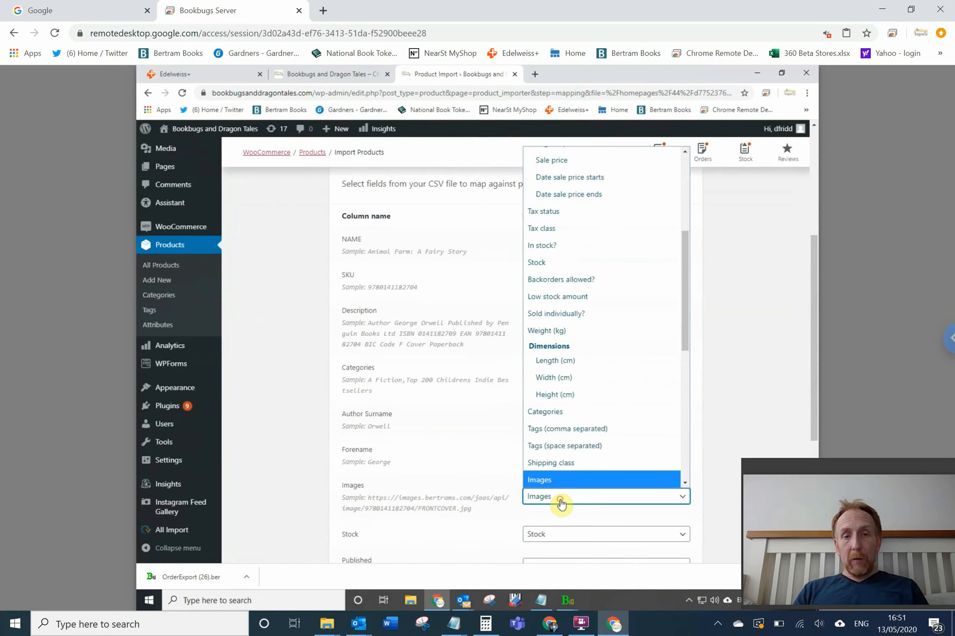
drag(685, 244, 678, 156)
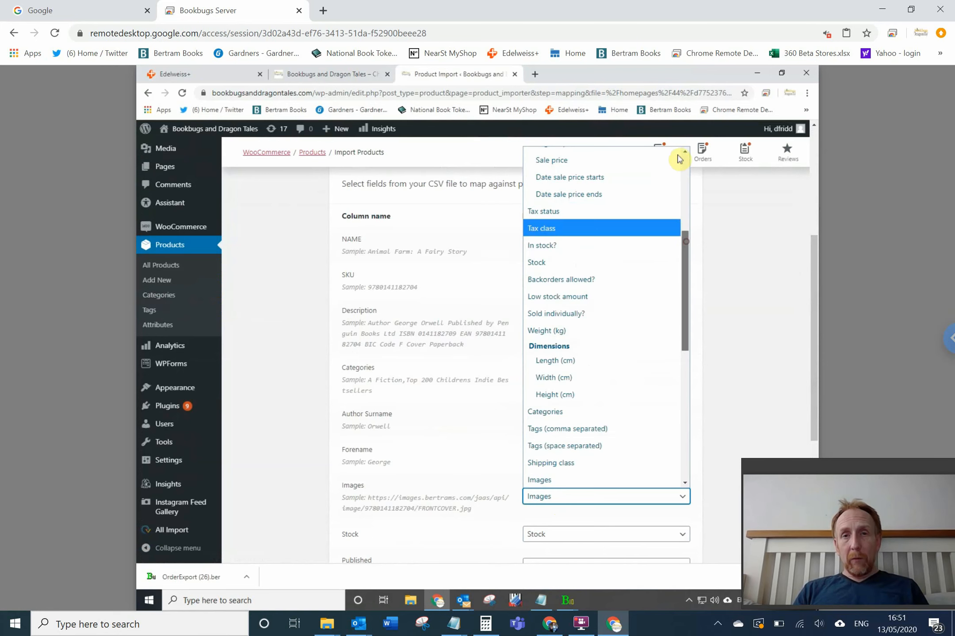
click(562, 157)
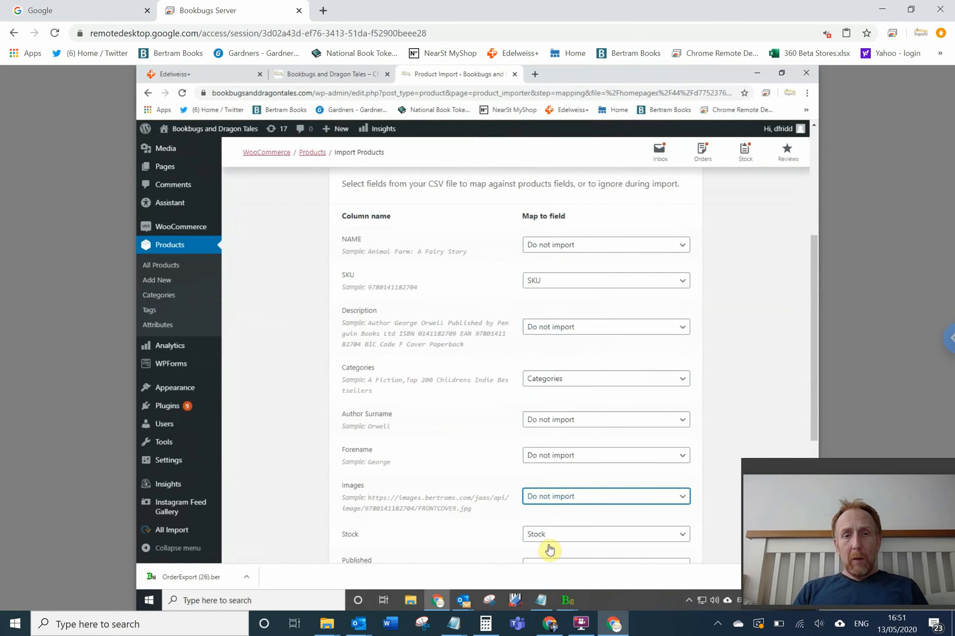
click(581, 534)
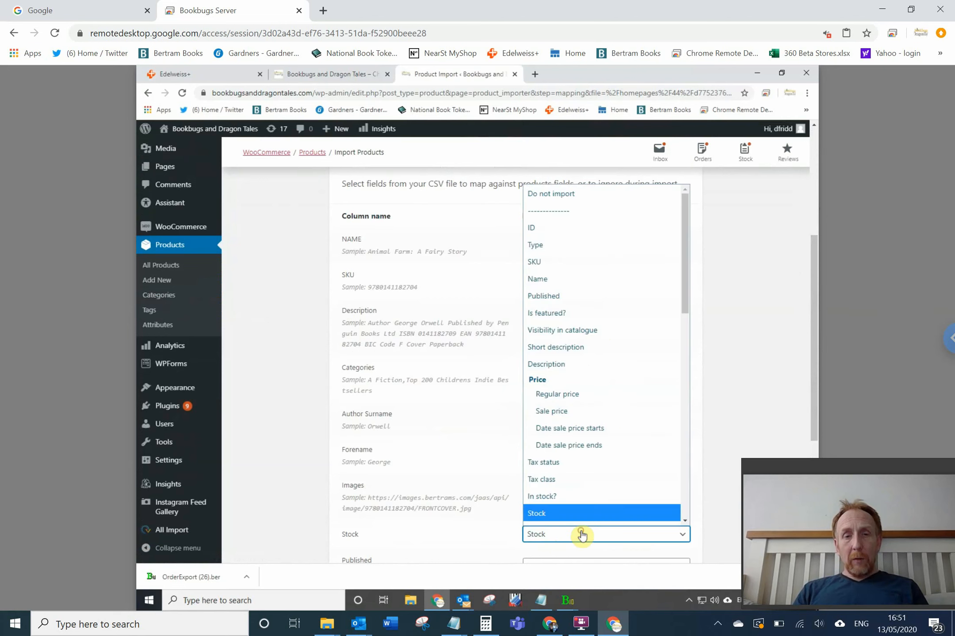
click(554, 195)
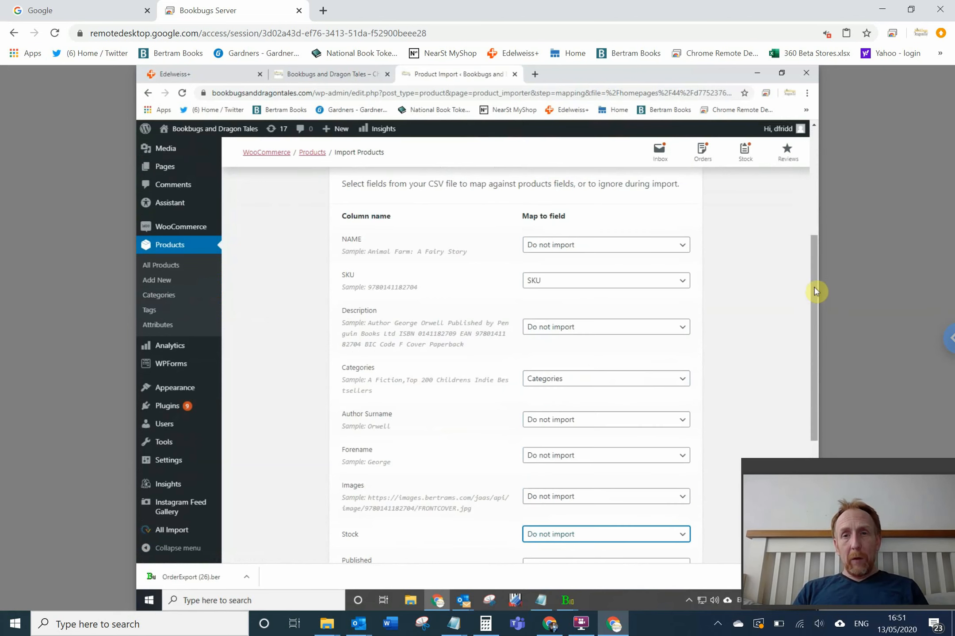
Step: Set the Published and Regular Price columns to Do not import in the column mapping
scroll(814, 334, down, 2)
scroll(599, 408, down, 1)
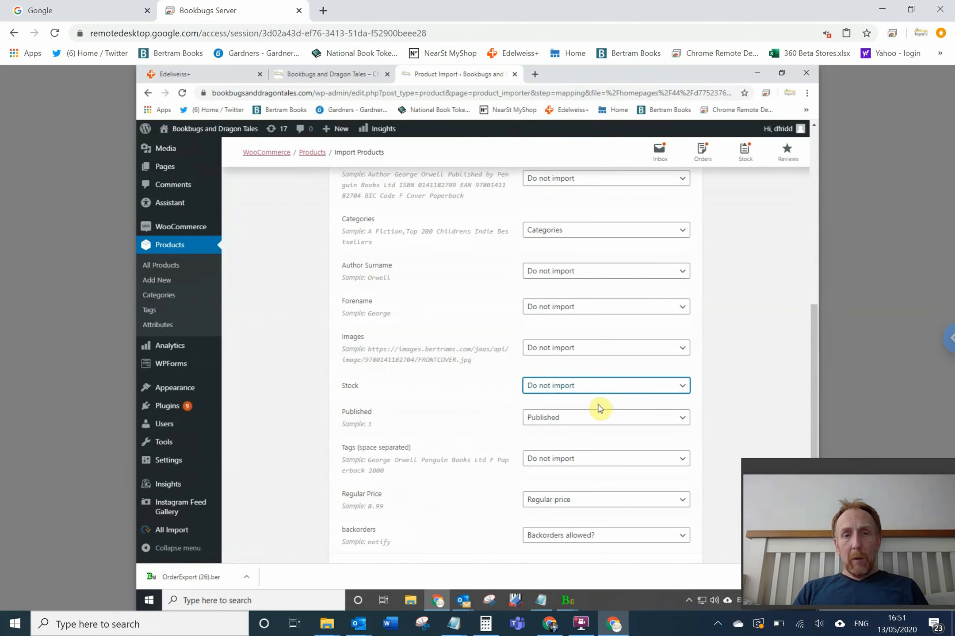
click(589, 417)
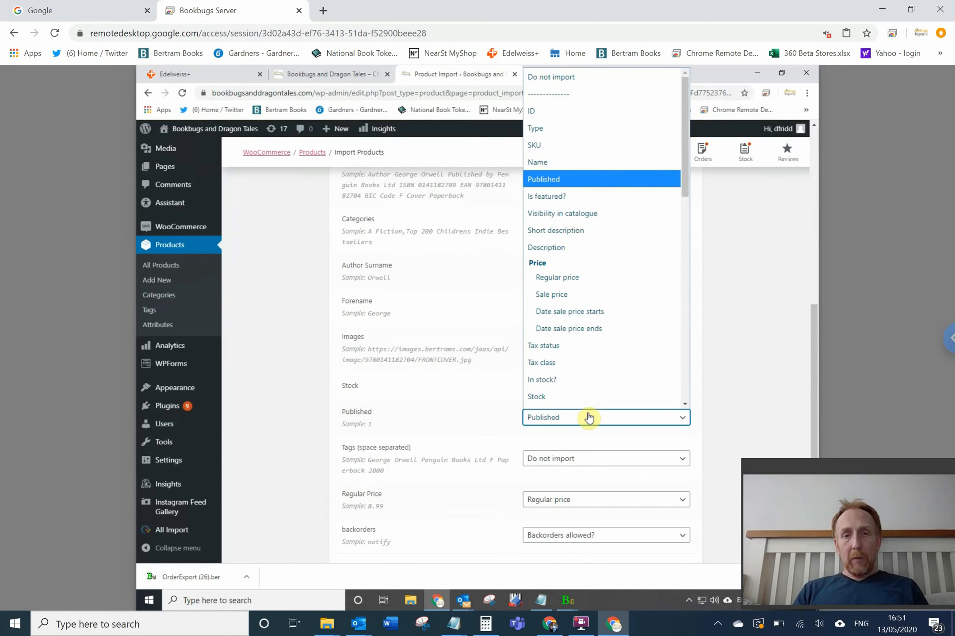
click(543, 79)
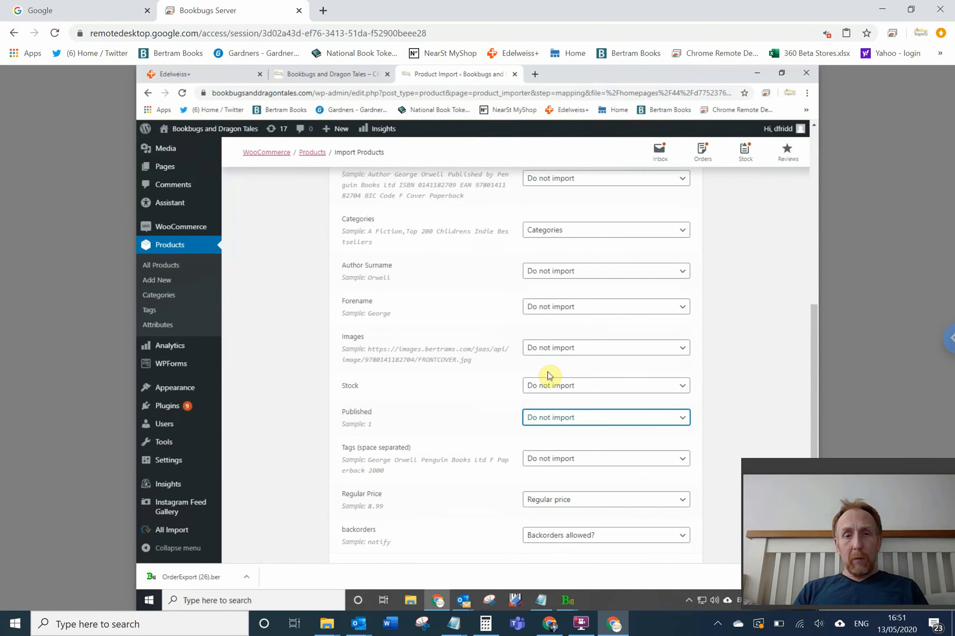
click(571, 491)
click(573, 499)
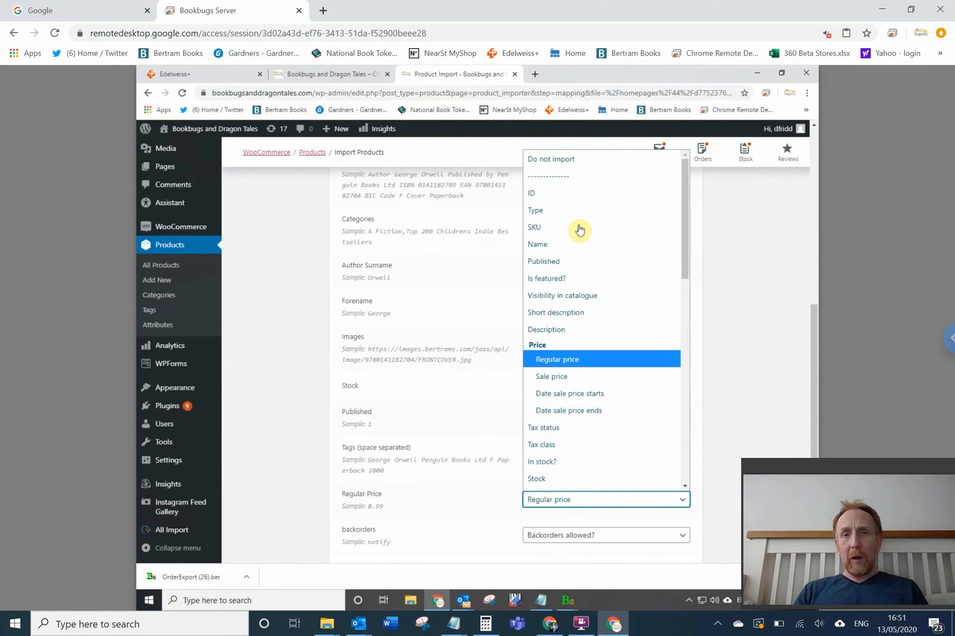
click(552, 159)
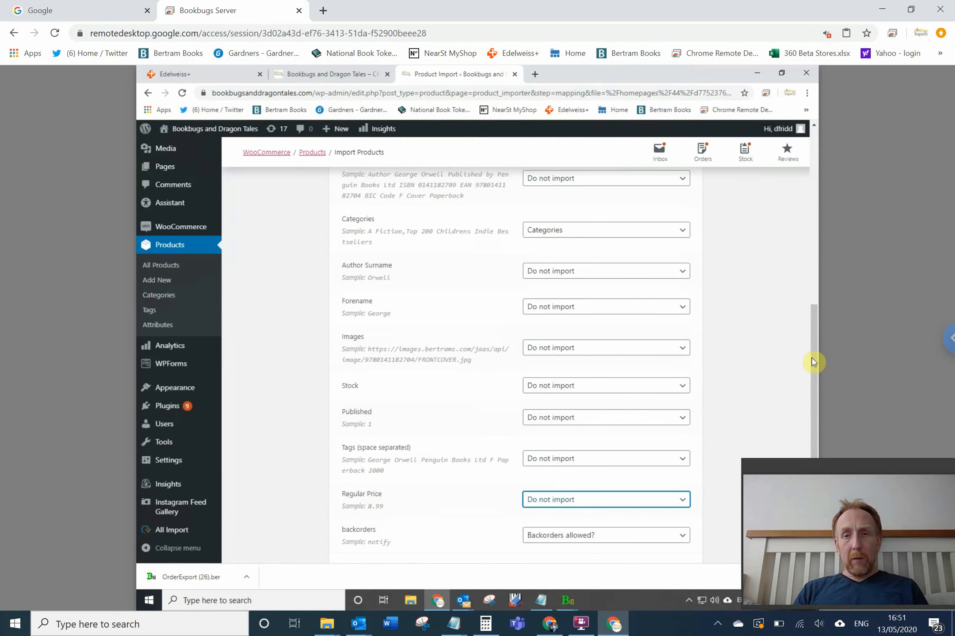
drag(812, 362, 811, 411)
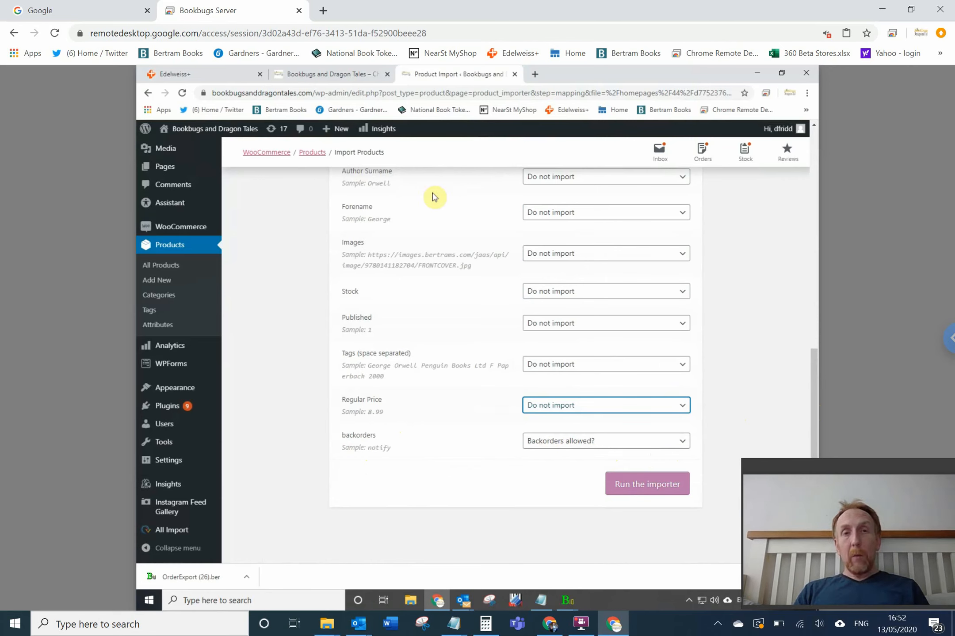
Step: View the Top 200 Childrens Indie Bestsellers category on the Bookbugs and Dragon Tales shop site
click(321, 83)
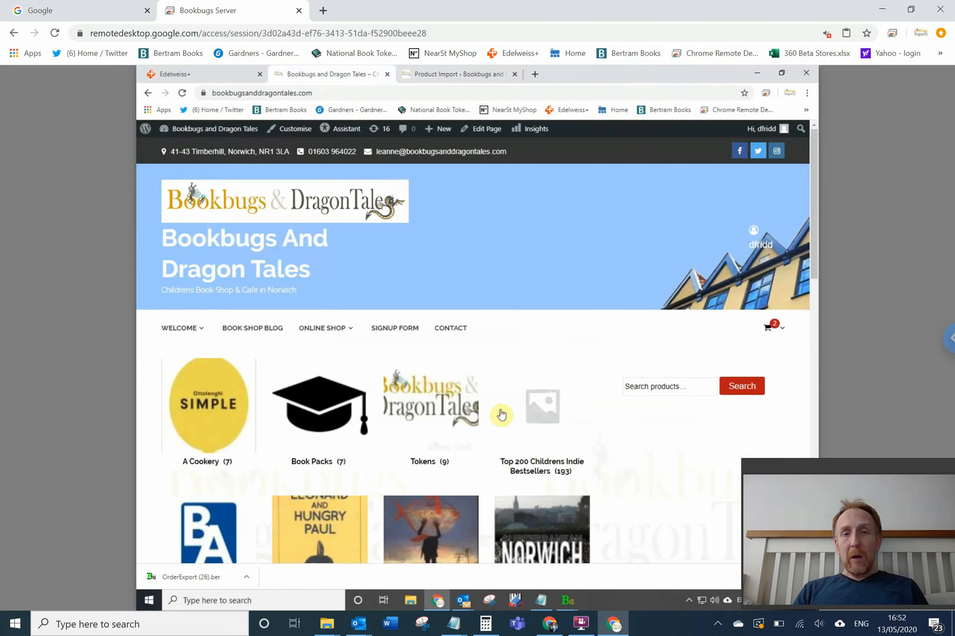
click(542, 416)
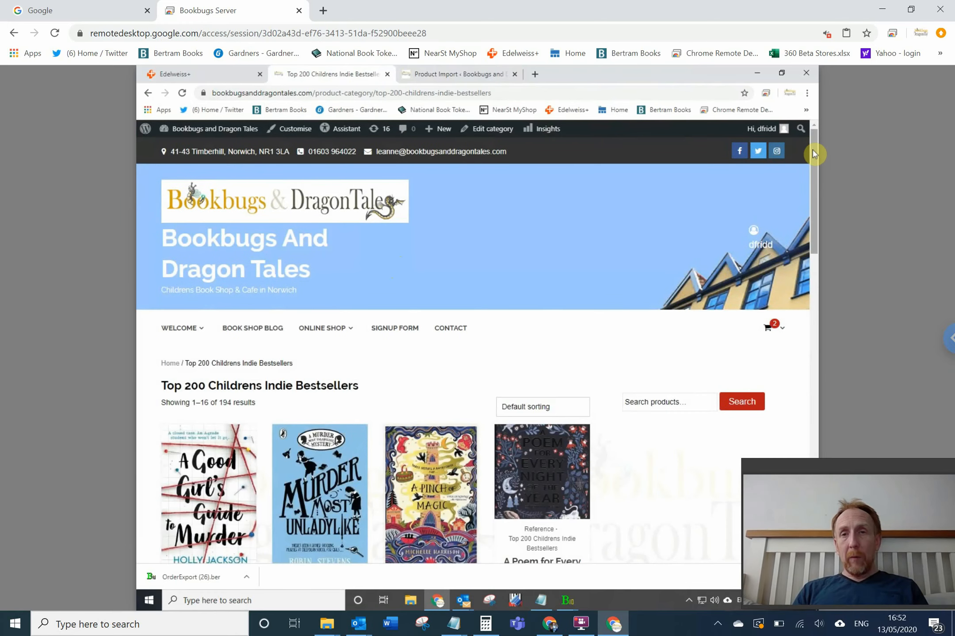
drag(815, 151, 771, 153)
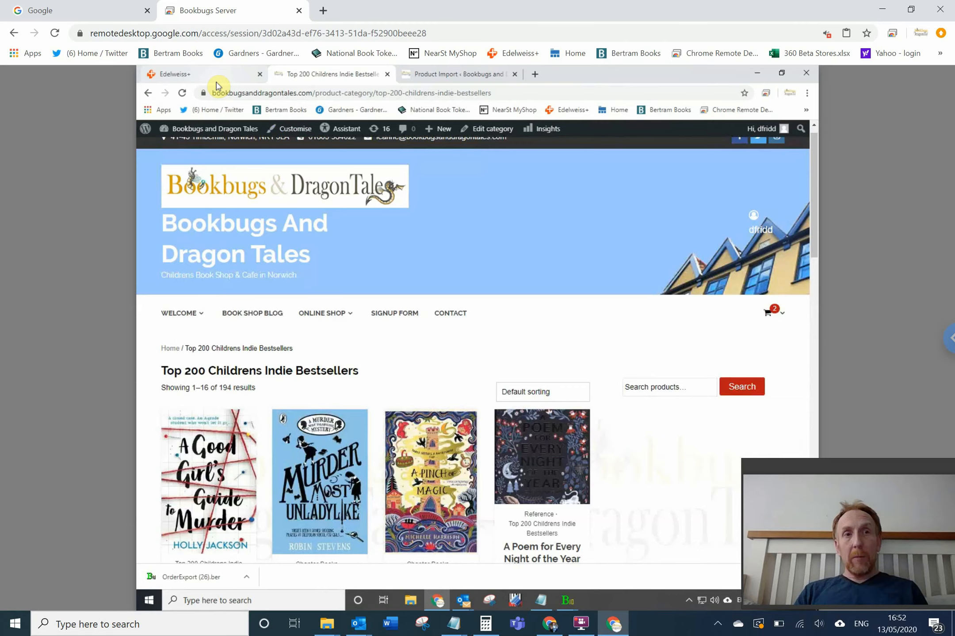
Step: Switch to Edelweiss+, close the title export dialog and open Edelweiss360
click(192, 78)
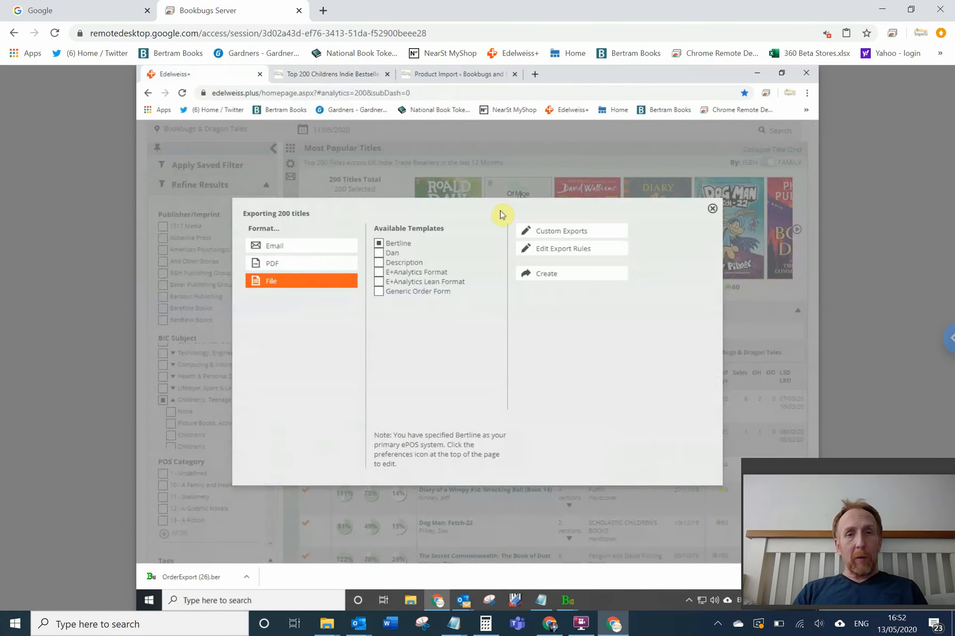
click(711, 211)
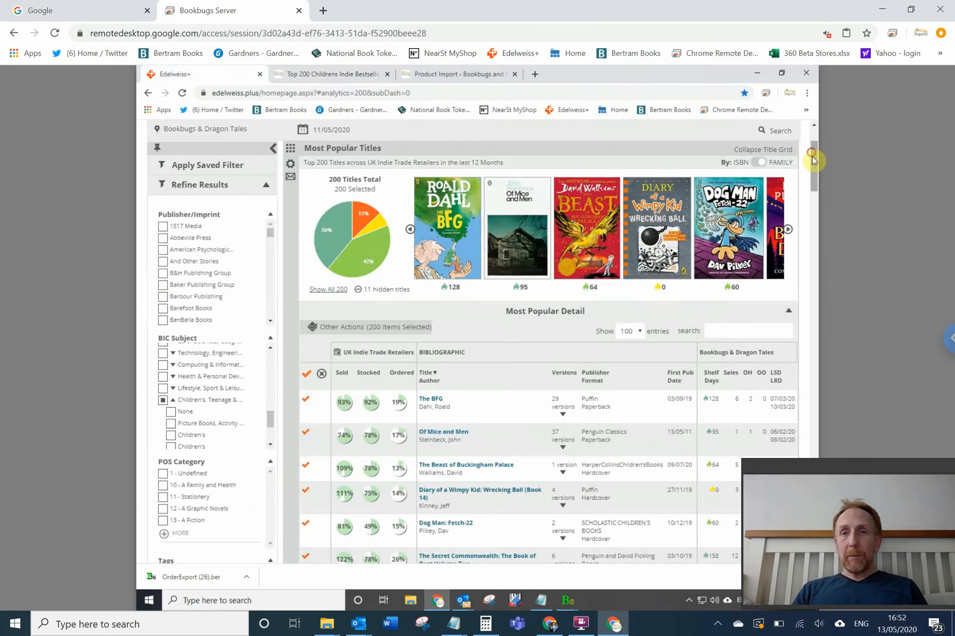
drag(812, 160, 811, 130)
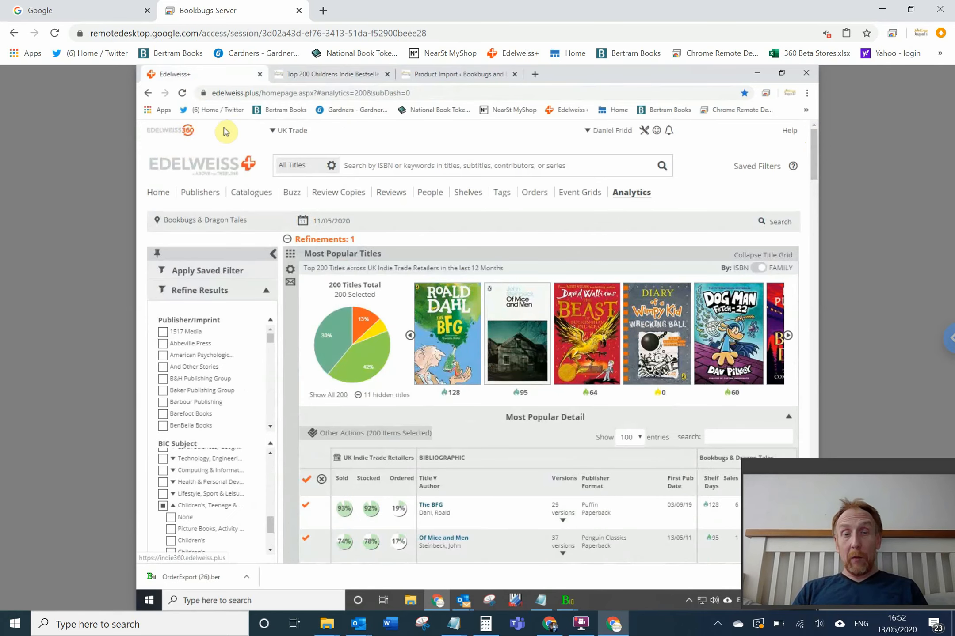
click(171, 138)
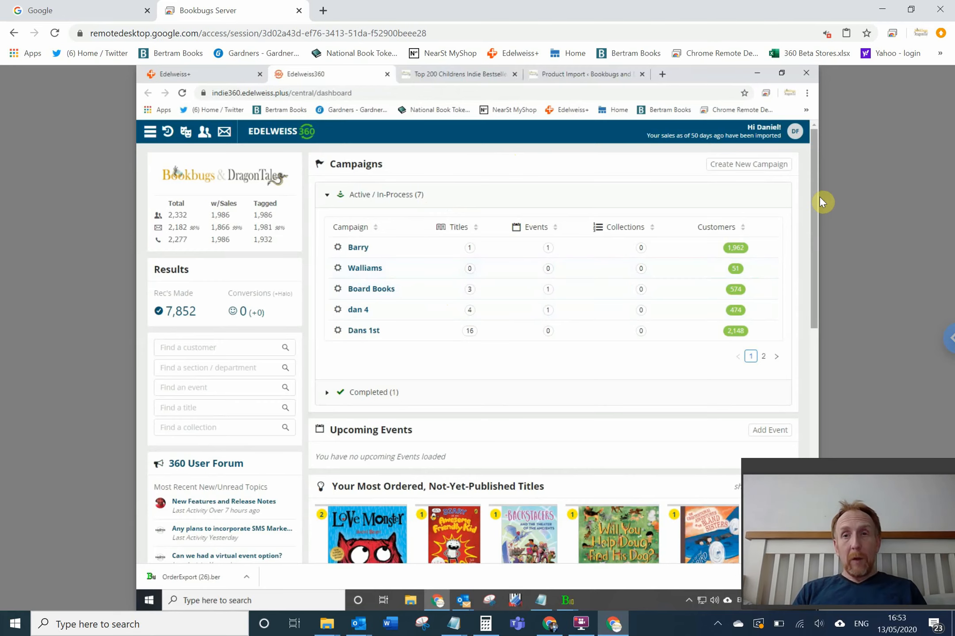
Step: Add Love Monster from Your Most Ordered, Not-Yet-Published Titles to the Board Books campaign, and close its details
scroll(812, 235, down, 1)
scroll(812, 243, down, 3)
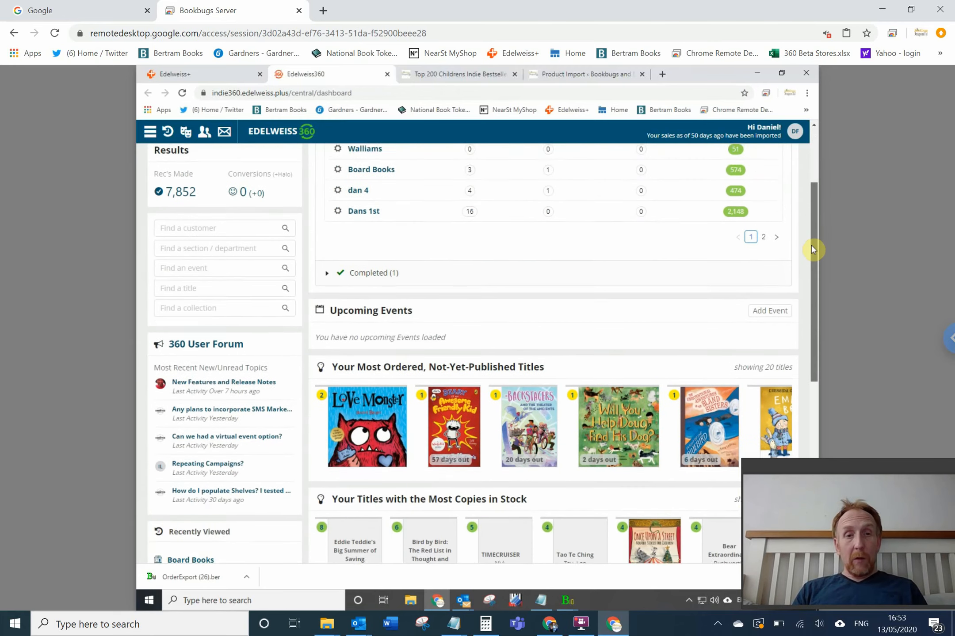
scroll(809, 265, down, 1)
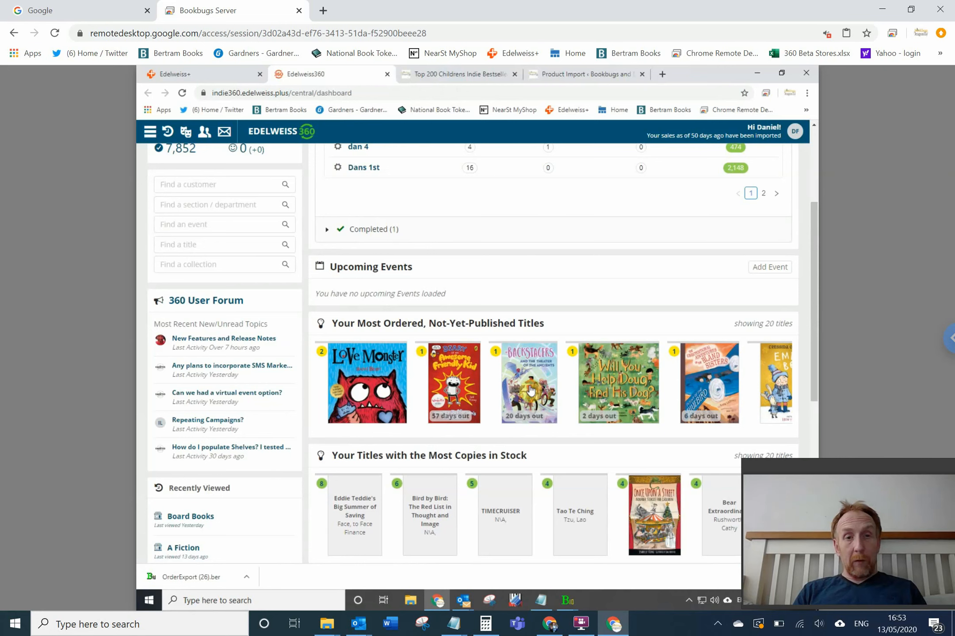
click(360, 372)
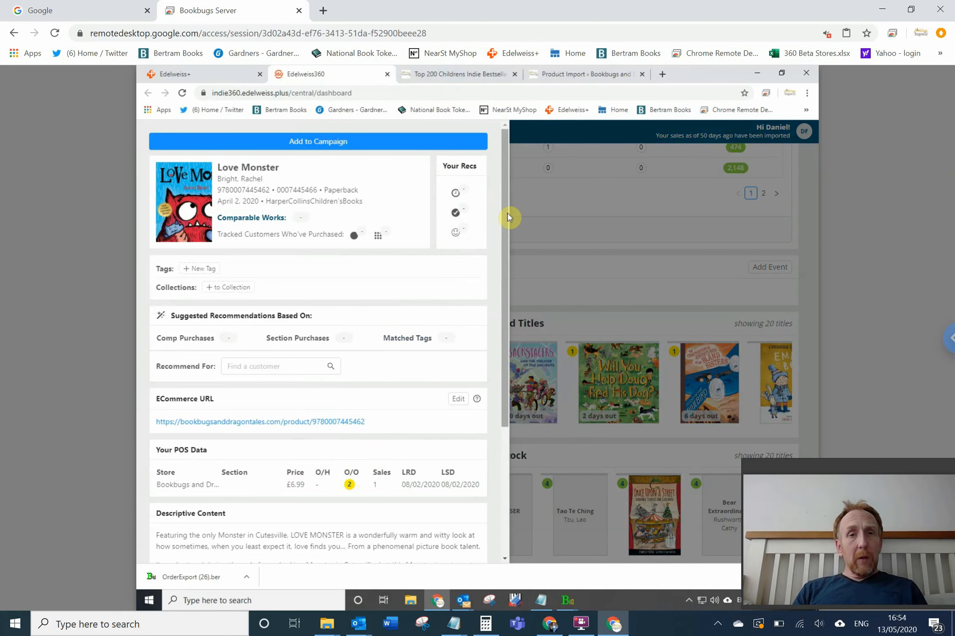
drag(508, 226, 341, 187)
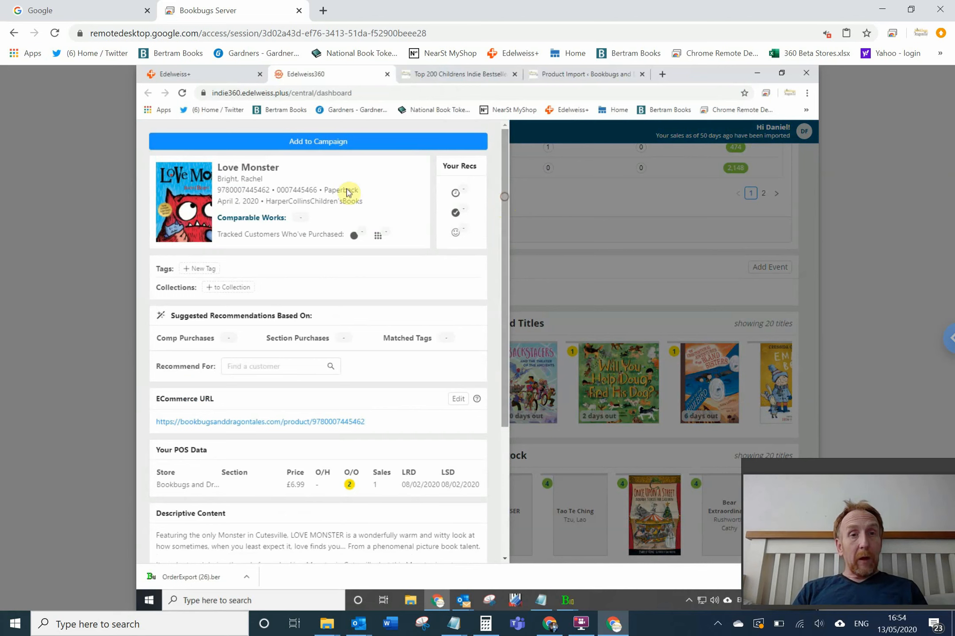
click(310, 145)
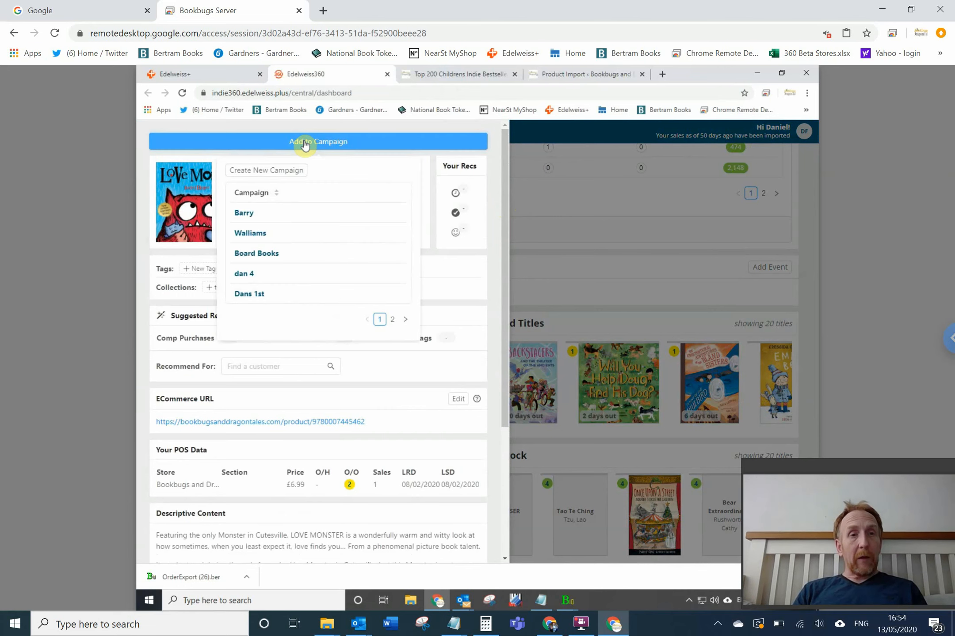
click(253, 259)
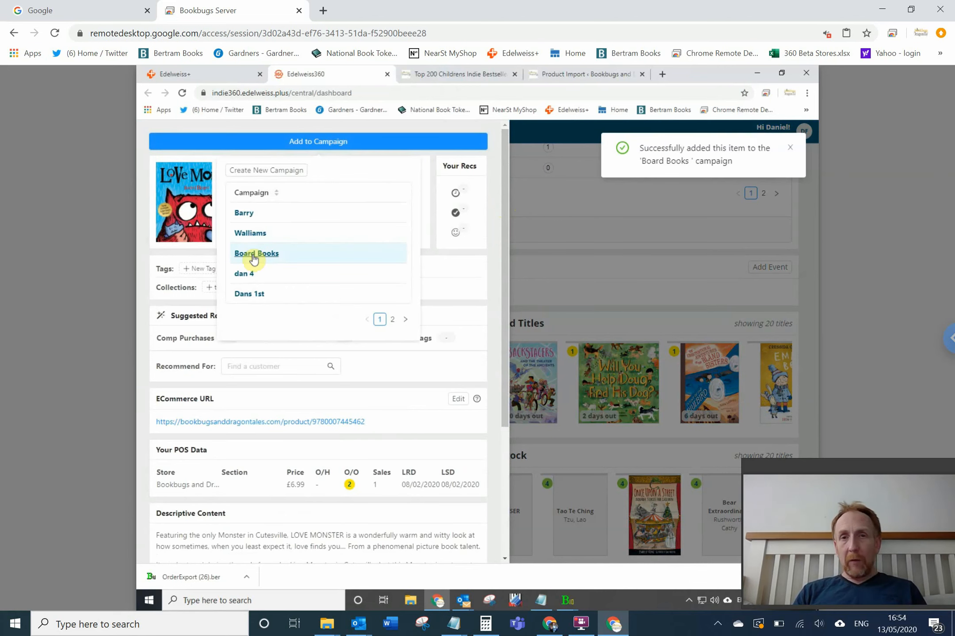
click(551, 229)
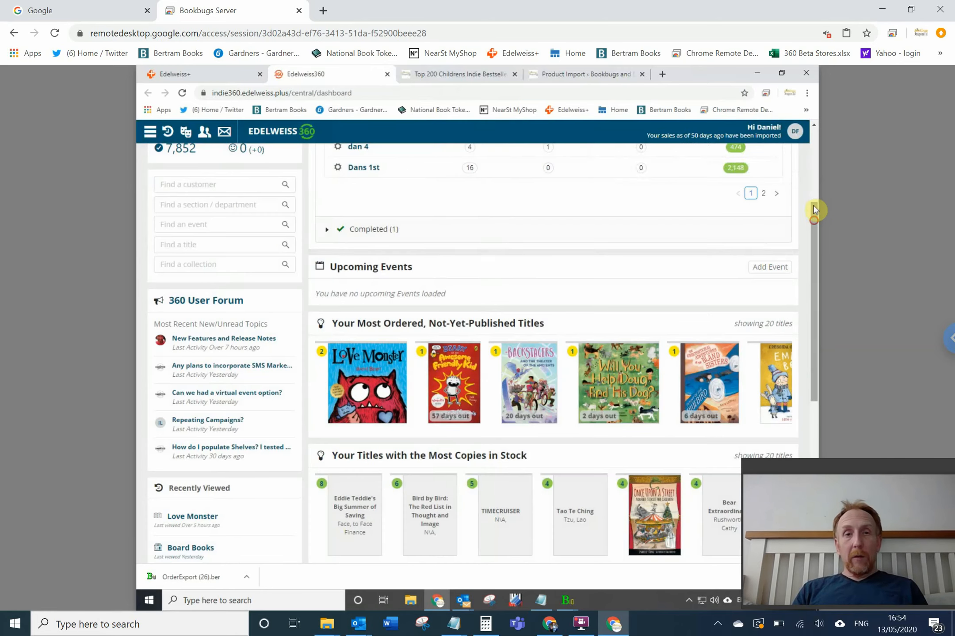
Step: Show the completed campaigns and examine the sent campaign email down to its relevant titles
drag(814, 209, 811, 170)
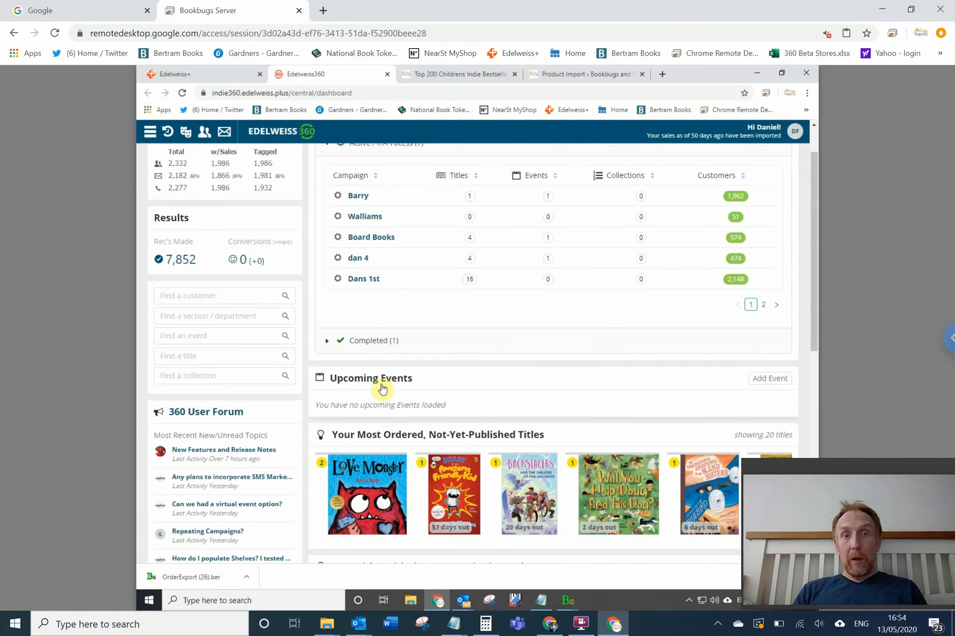
click(357, 341)
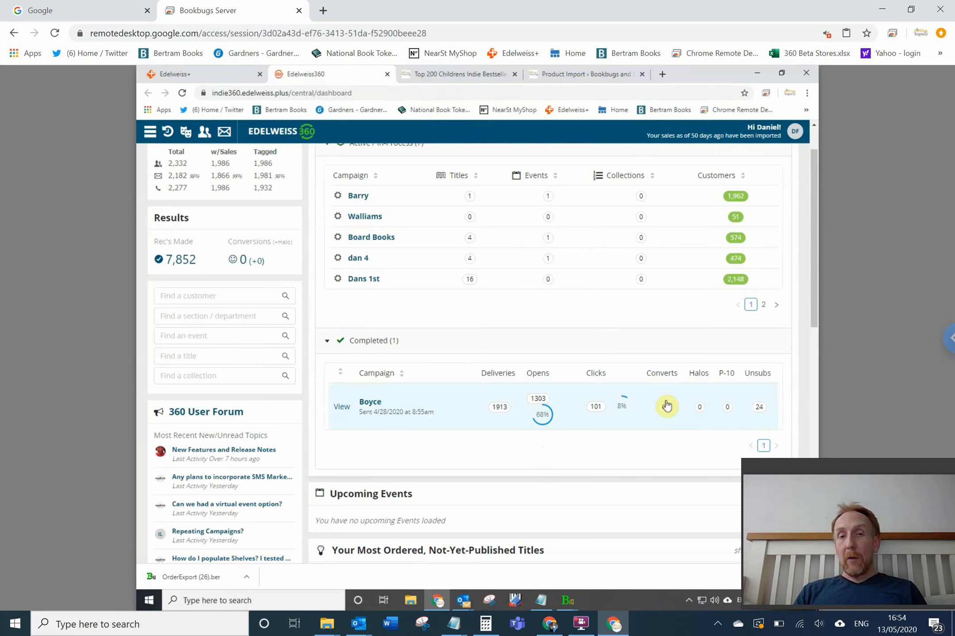
click(339, 410)
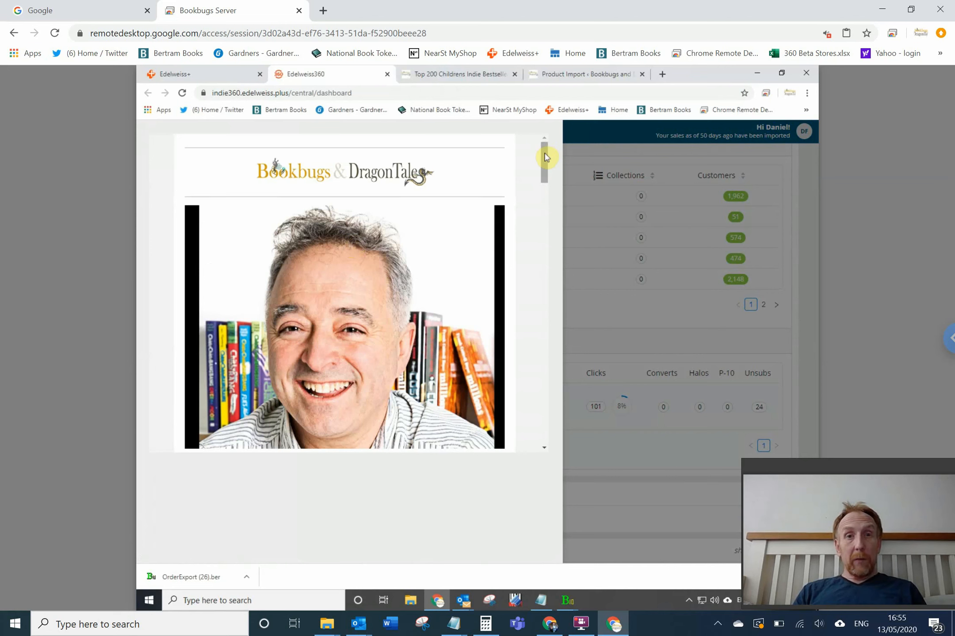
drag(546, 157, 519, 368)
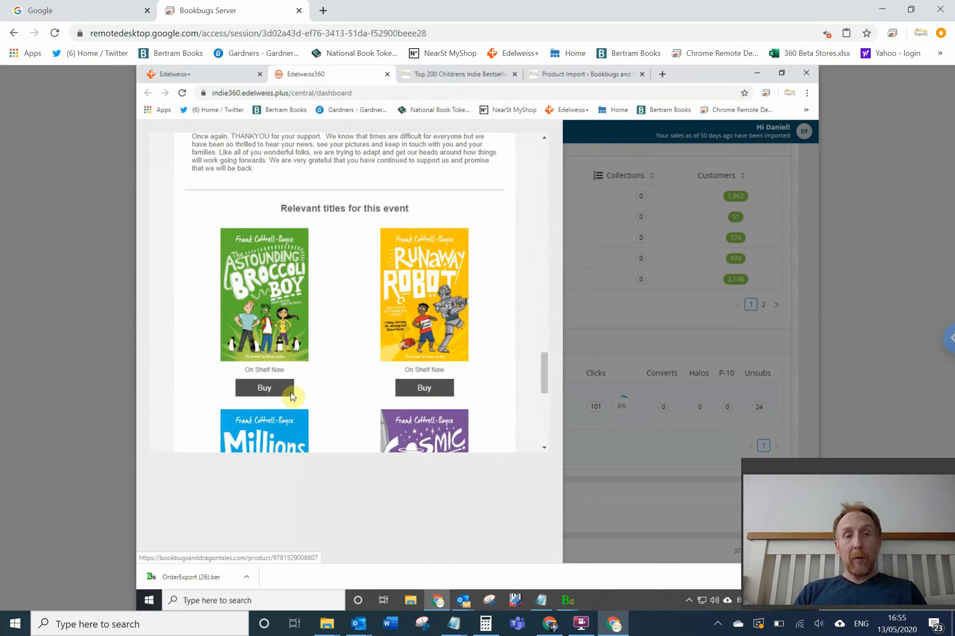
Step: Check the Buy link for The Astounding Broccoli Boy in the shop, and close the product page and email preview
click(260, 393)
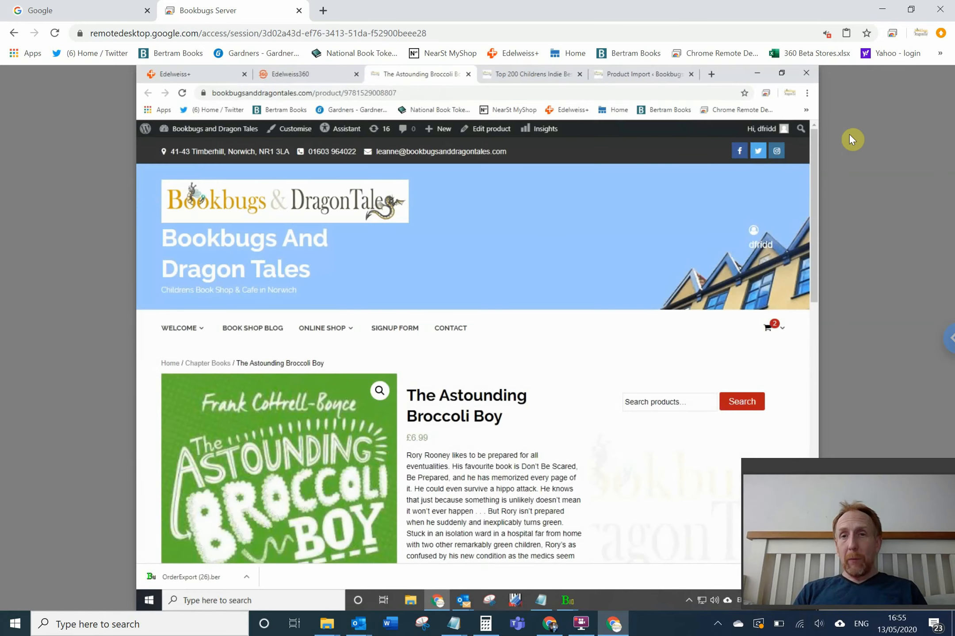
mouse_move(816, 152)
mouse_down()
mouse_move(816, 234)
mouse_move(805, 135)
mouse_up()
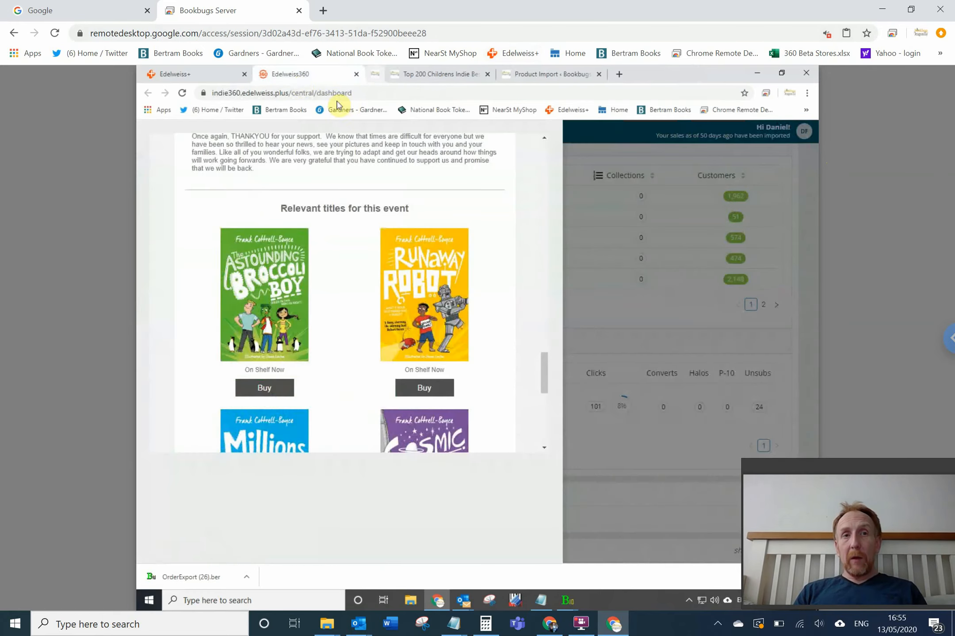
click(468, 74)
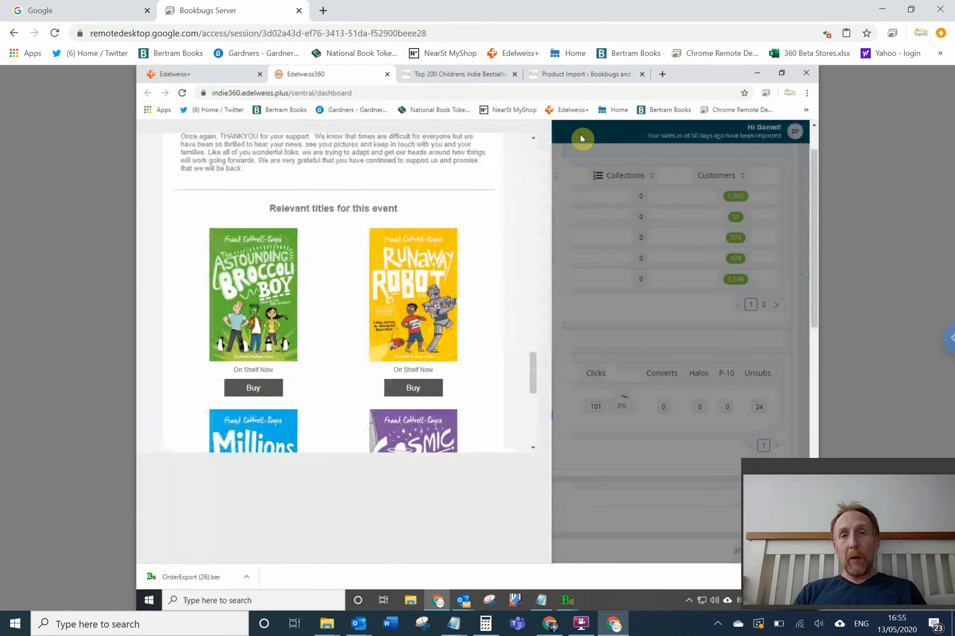
click(580, 136)
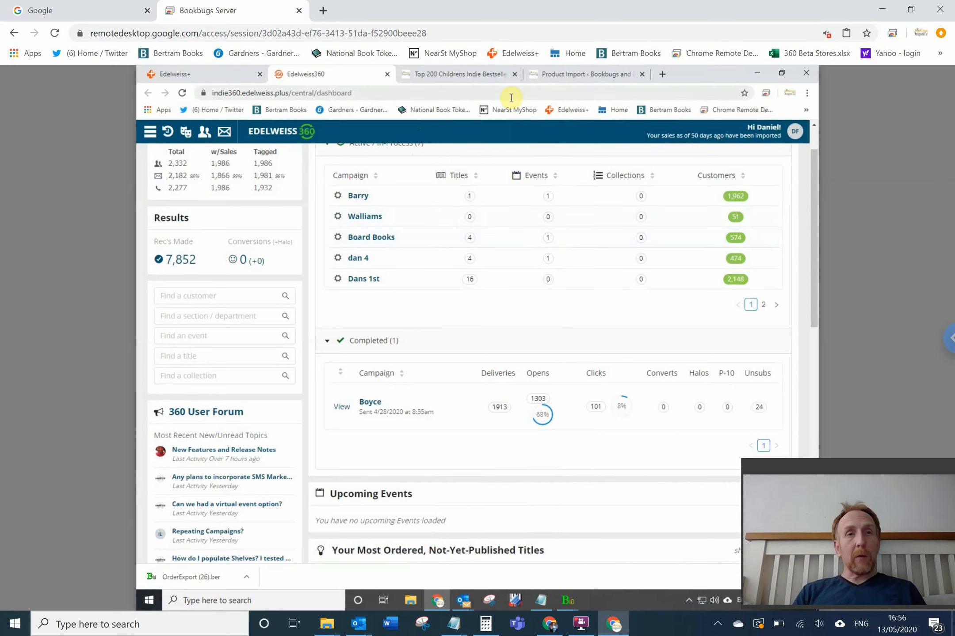
Step: Return to Edelweiss+, collapse the Most Popular Titles grid and examine the other analytics sections down to Category Performance Comparison
click(199, 73)
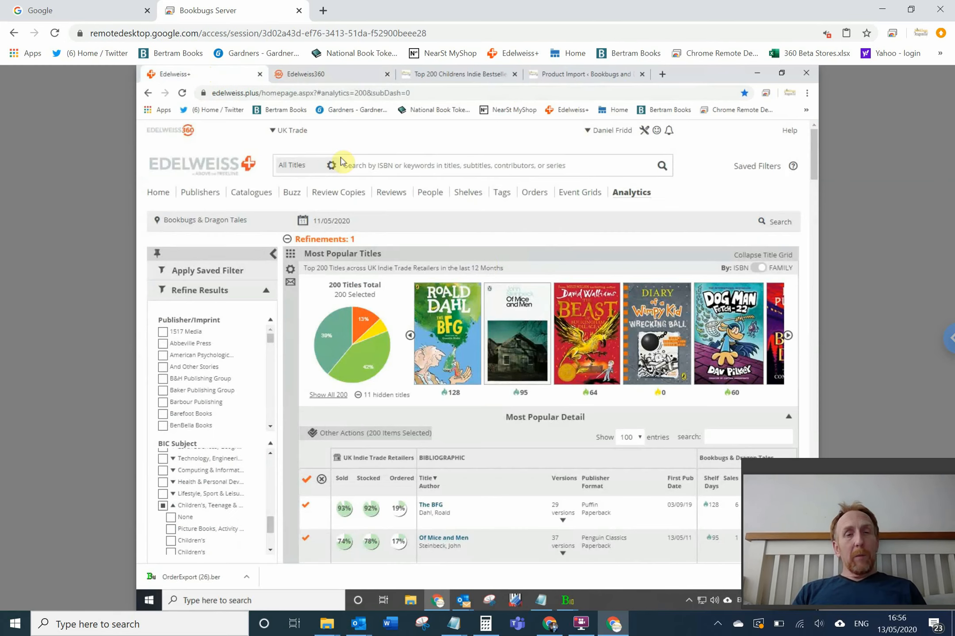
click(747, 255)
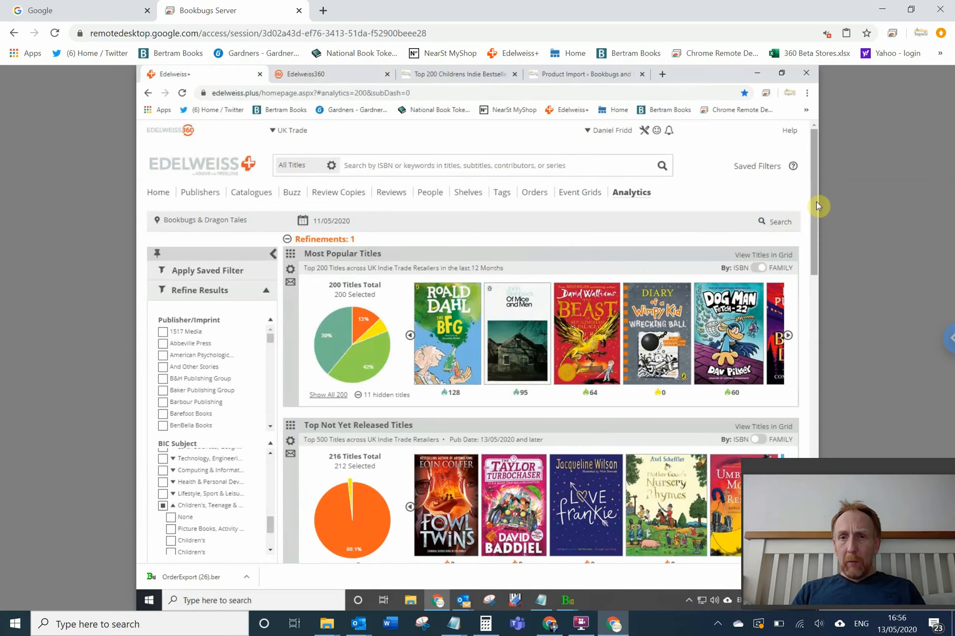
mouse_move(817, 205)
mouse_down()
mouse_move(814, 258)
mouse_move(805, 260)
mouse_up()
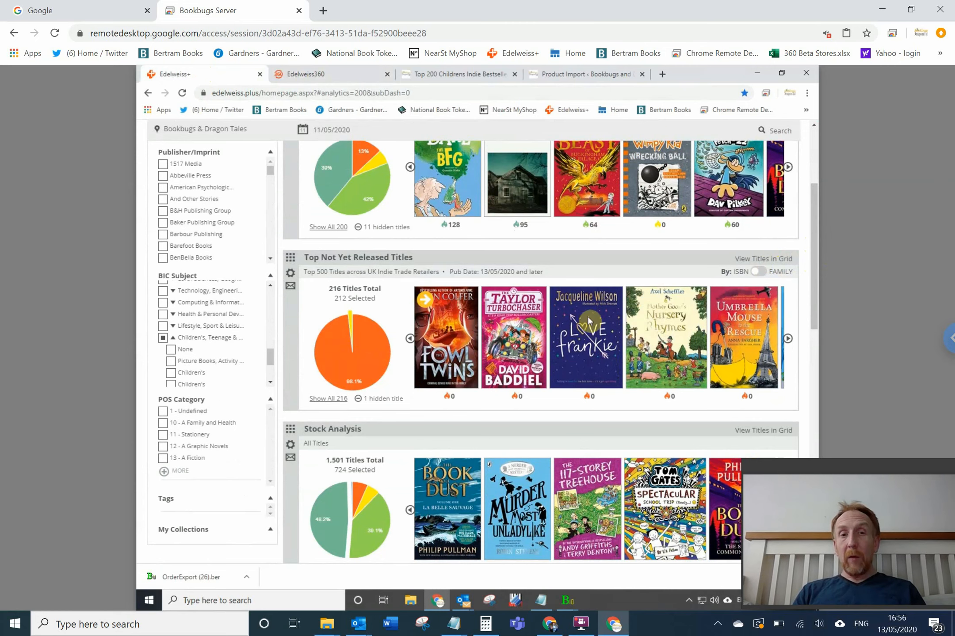
drag(816, 228, 810, 330)
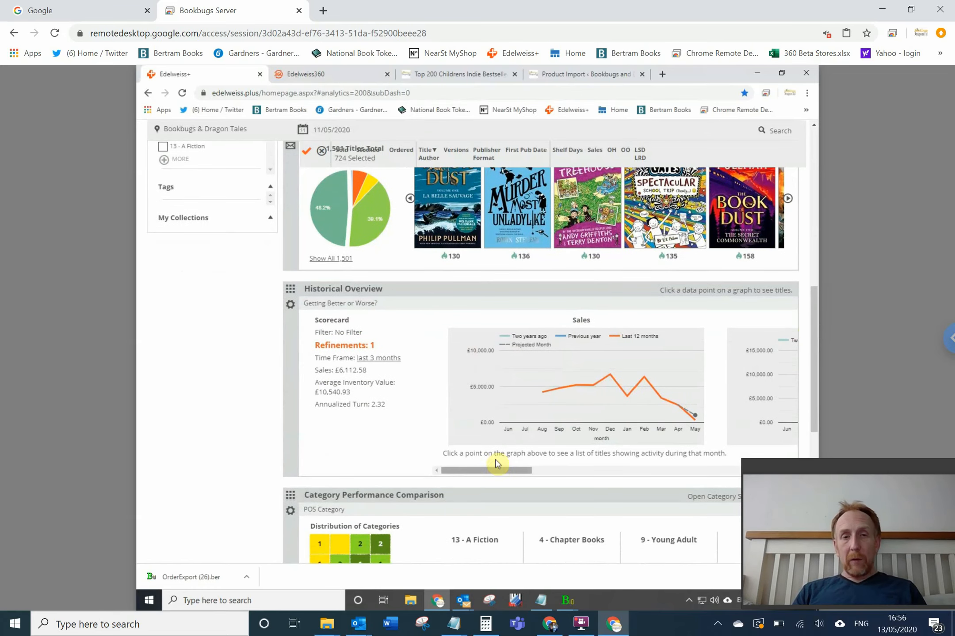
drag(494, 469, 486, 493)
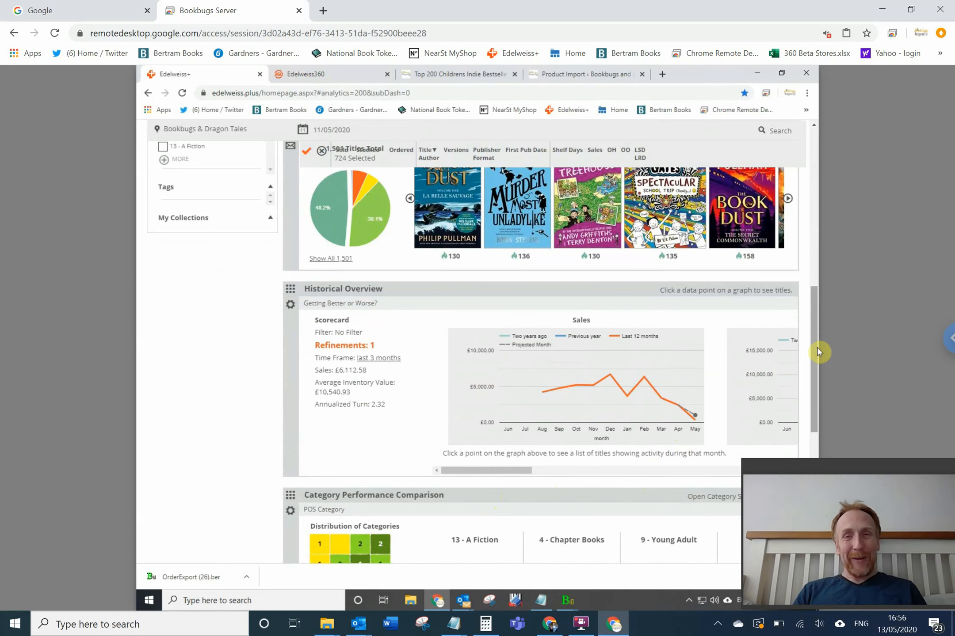
drag(817, 352, 812, 388)
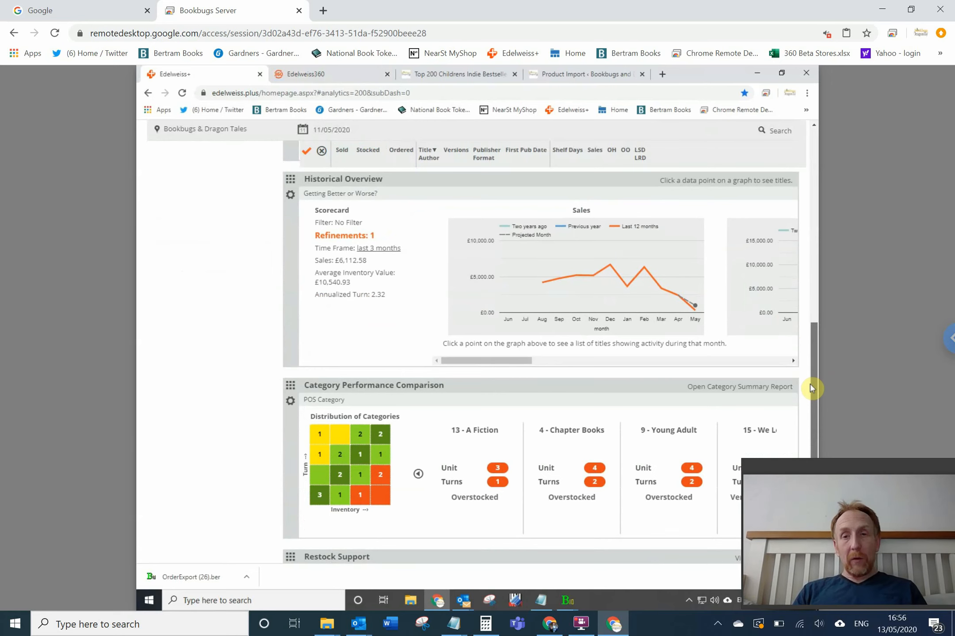
drag(811, 388, 799, 141)
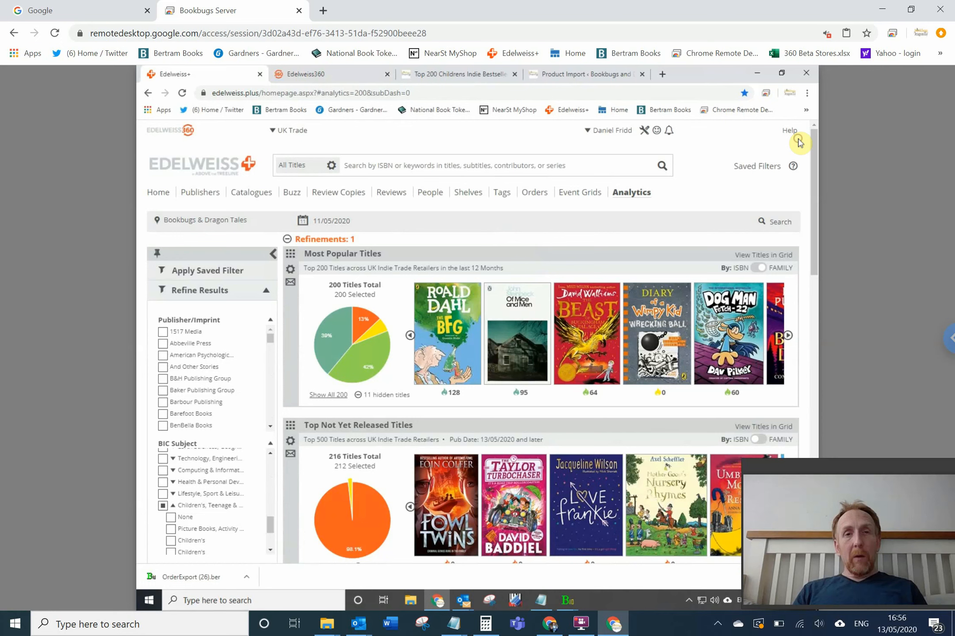